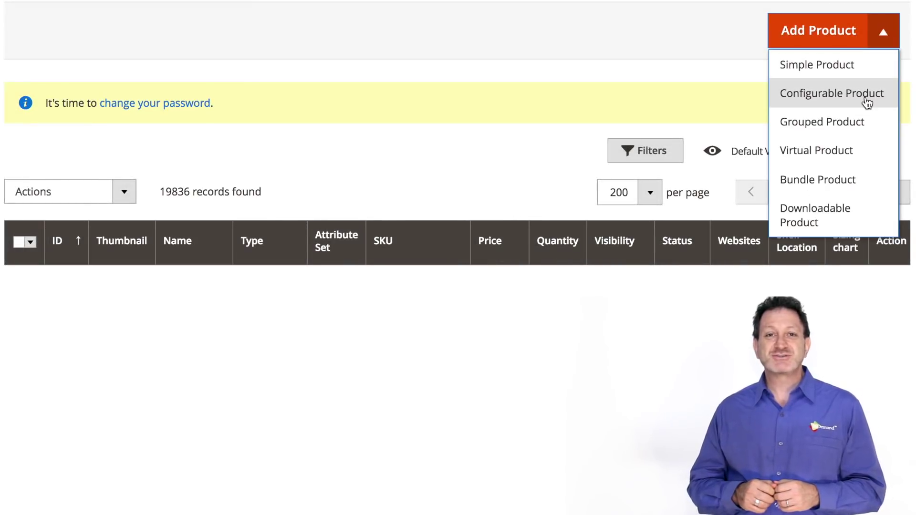
Choose Configurable Product from the Add Product dropdown to begin a new product.
{"action": "left_click", "coordinate": [866, 100]}
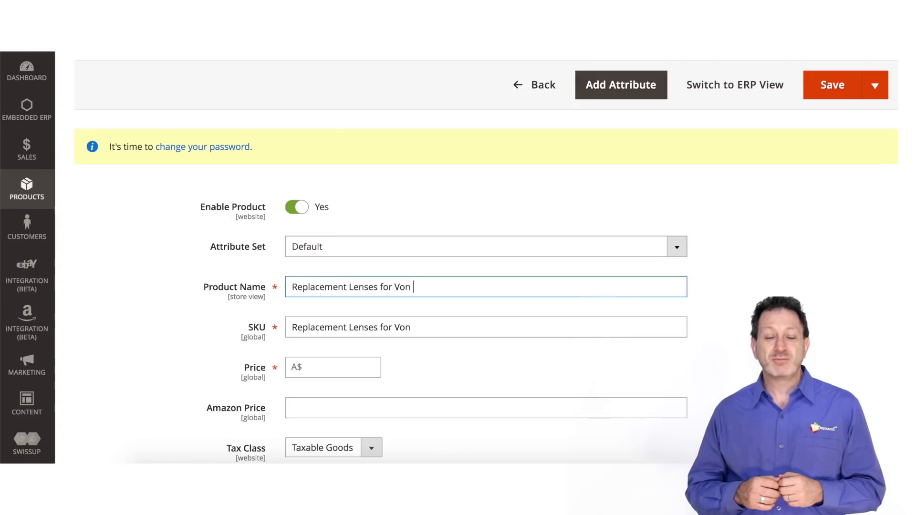
Set the SKU to Test VZZO, price 24.95 and Amazon price 19.95.
{"action": "key", "text": "Tab"}
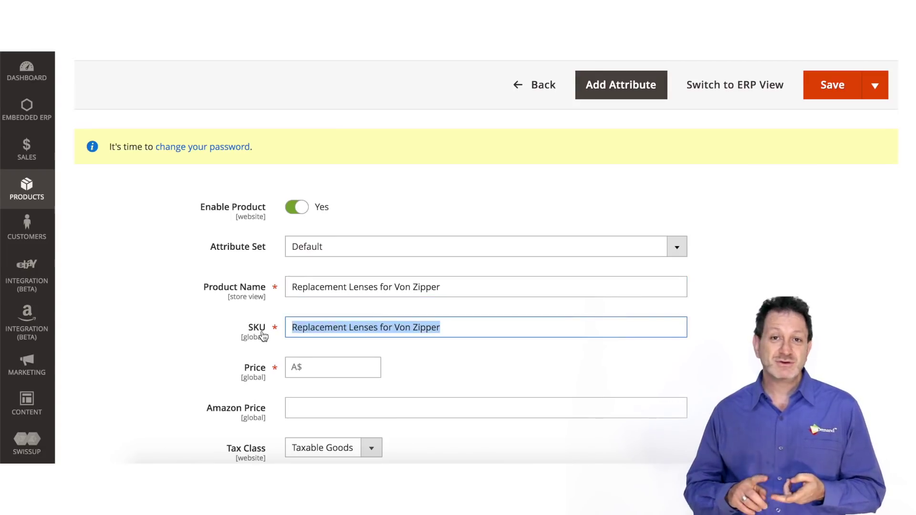
{"action": "type", "text": "Test VZZO"}
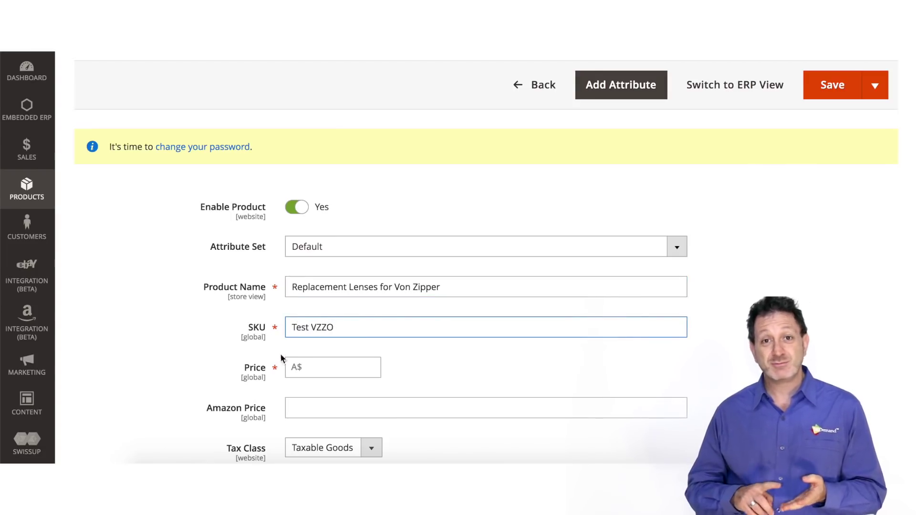
{"action": "left_click", "coordinate": [310, 366]}
{"action": "type", "text": "24.95"}
{"action": "left_click", "coordinate": [306, 408]}
{"action": "type", "text": "19."}
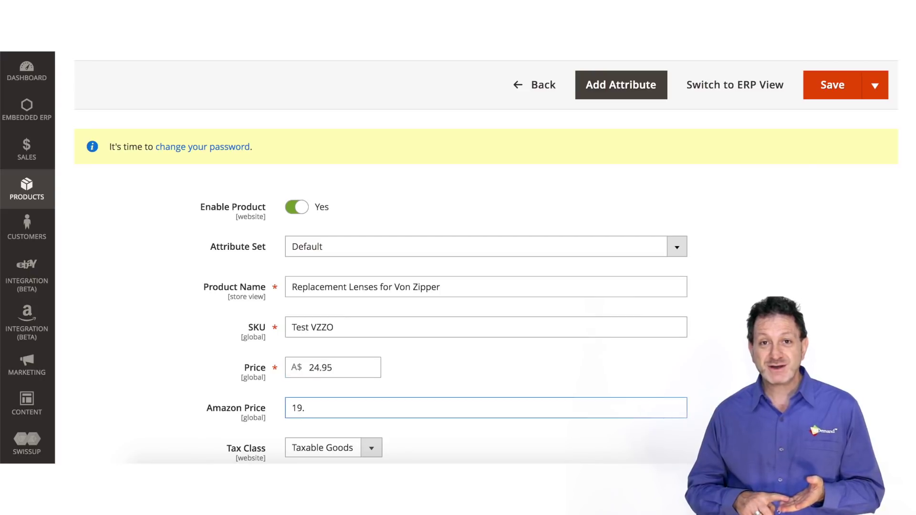
{"action": "type", "text": "95"}
Set the product's stock quantity to 5.
{"action": "scroll", "coordinate": [477, 286], "scroll_direction": "down", "scroll_amount": 5}
{"action": "left_click", "coordinate": [334, 268]}
{"action": "type", "text": "5"}
{"action": "scroll", "coordinate": [477, 287], "scroll_direction": "down", "scroll_amount": 3}
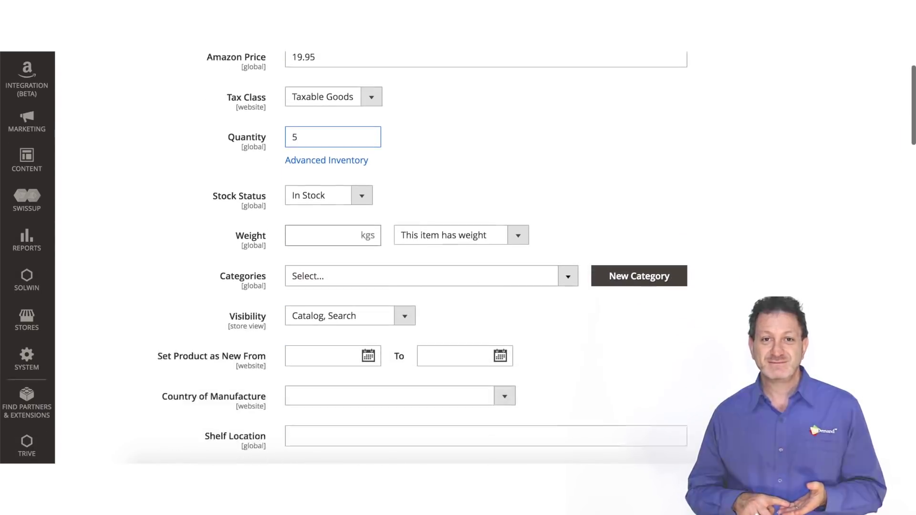
{"action": "scroll", "coordinate": [714, 231], "scroll_direction": "down", "scroll_amount": 20}
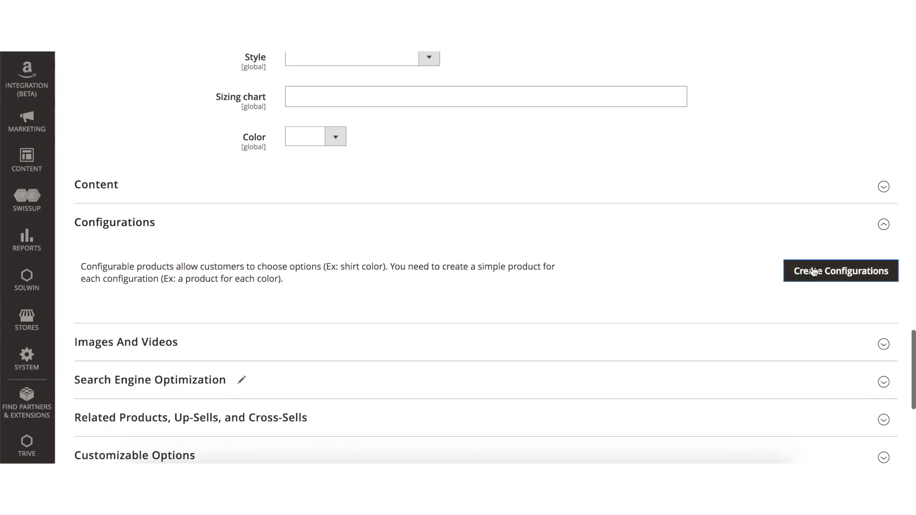
Generate Black, Blue and Red colour variations, each at A$24.95, through Create Configurations.
{"action": "left_click", "coordinate": [814, 271]}
{"action": "scroll", "coordinate": [251, 307], "scroll_direction": "down", "scroll_amount": 2}
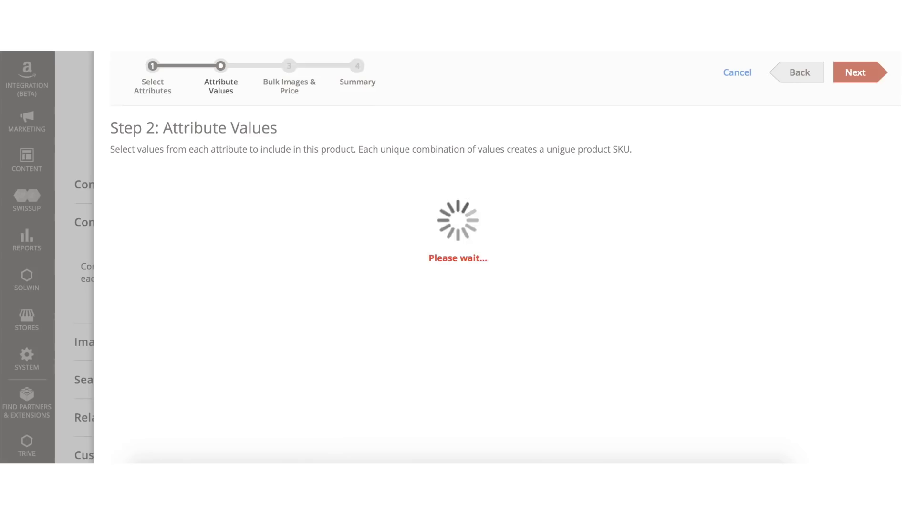
{"action": "left_click", "coordinate": [267, 210]}
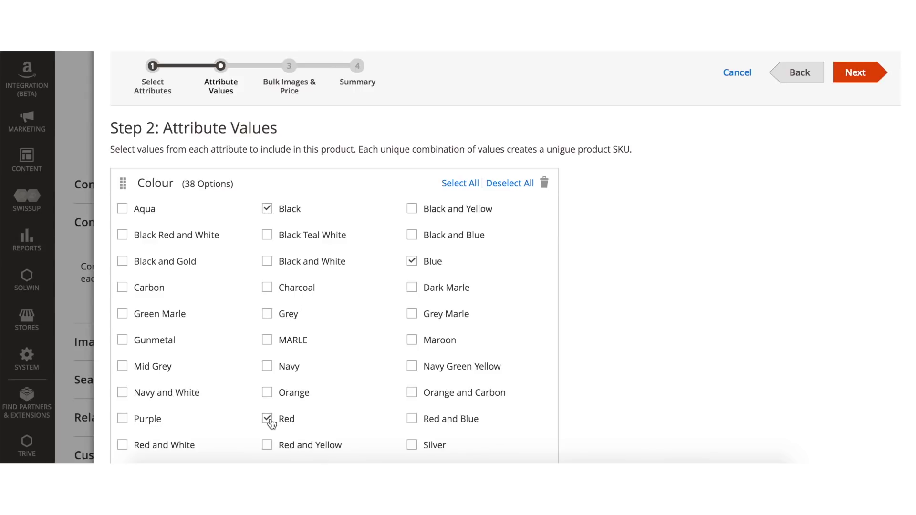
{"action": "left_click", "coordinate": [855, 73]}
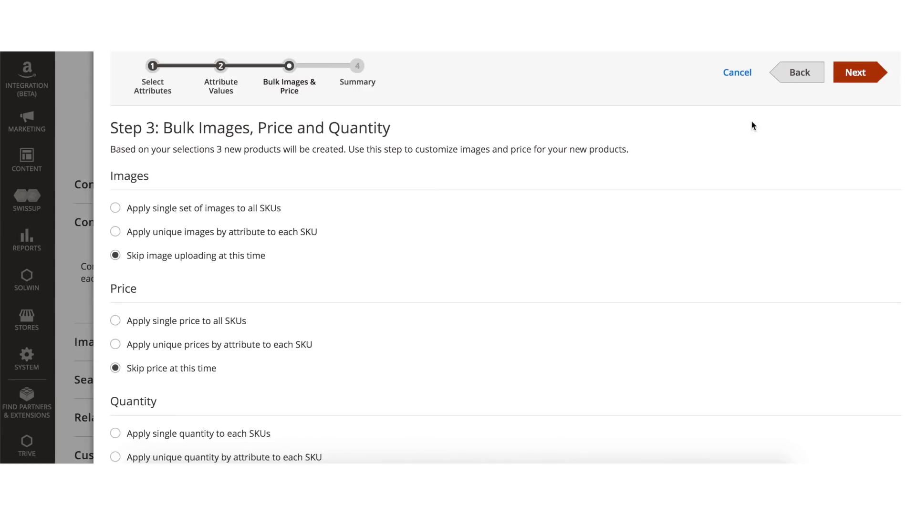
{"action": "left_click", "coordinate": [857, 74]}
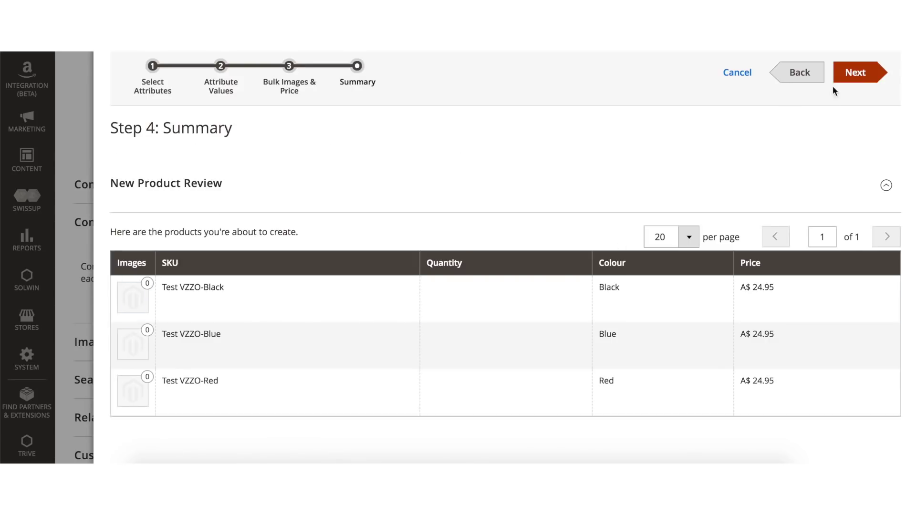
{"action": "left_click", "coordinate": [848, 71]}
{"action": "scroll", "coordinate": [603, 184], "scroll_direction": "down", "scroll_amount": 3}
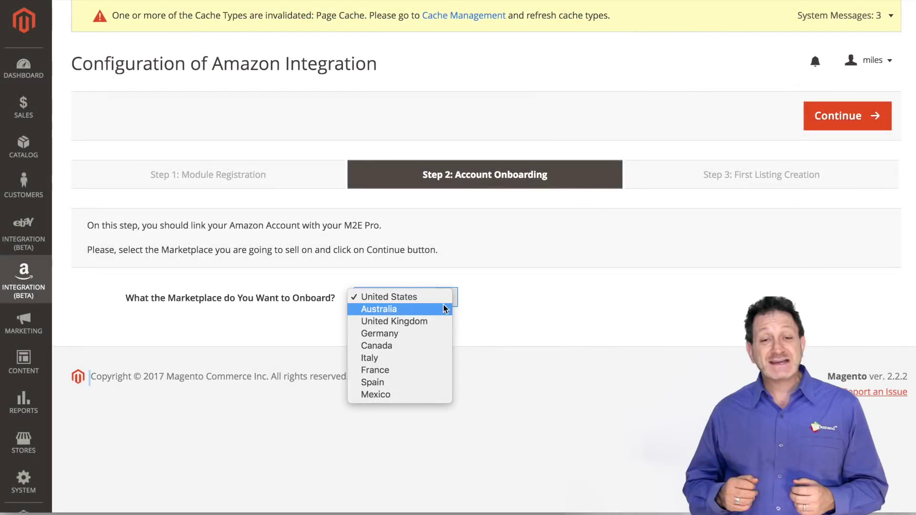
Select Australia in the Account Onboarding marketplace dropdown.
{"action": "left_click", "coordinate": [381, 309]}
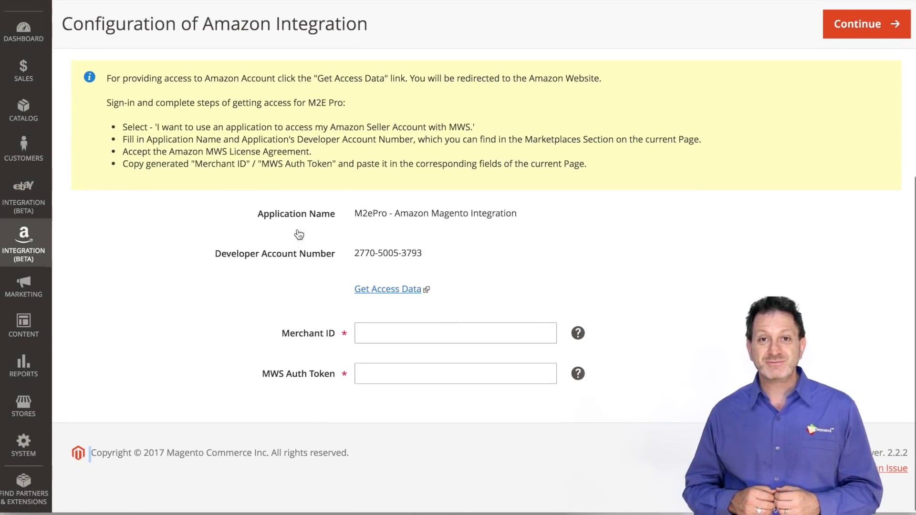
Sign in to Seller Central and grant M2ePro - Amazon Magento Integration access.
{"action": "left_click", "coordinate": [406, 293]}
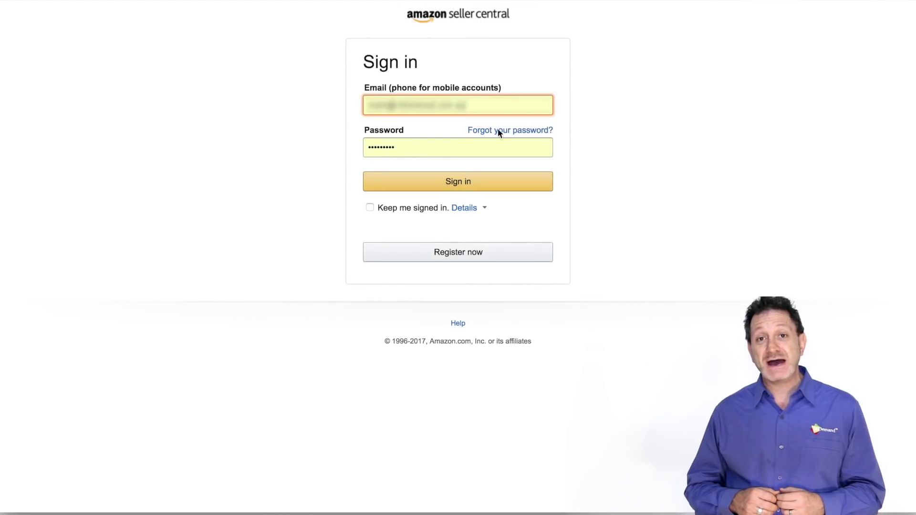
{"action": "left_click", "coordinate": [394, 186]}
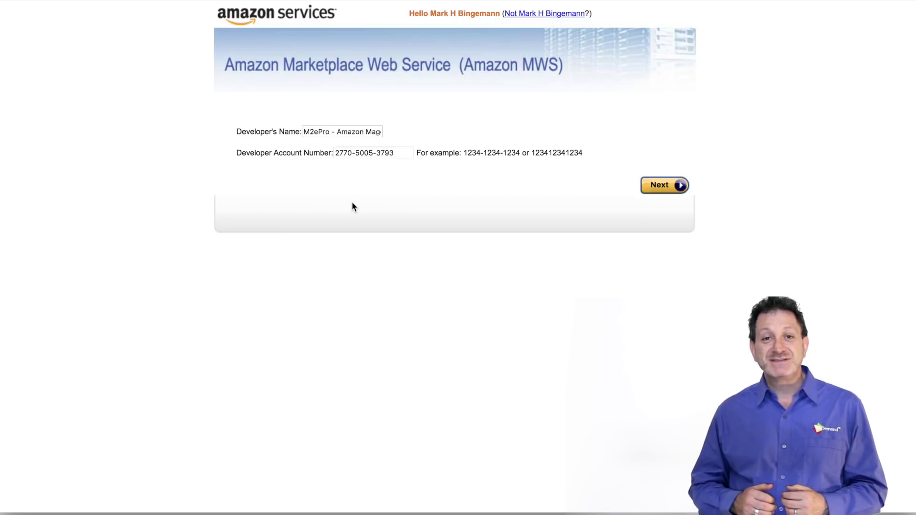
{"action": "left_click", "coordinate": [666, 186]}
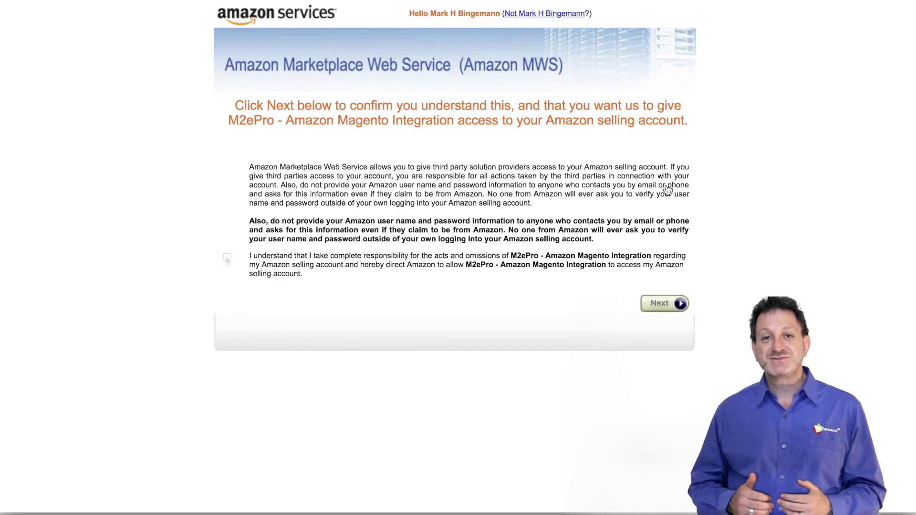
{"action": "left_click", "coordinate": [227, 257]}
{"action": "left_click", "coordinate": [668, 308]}
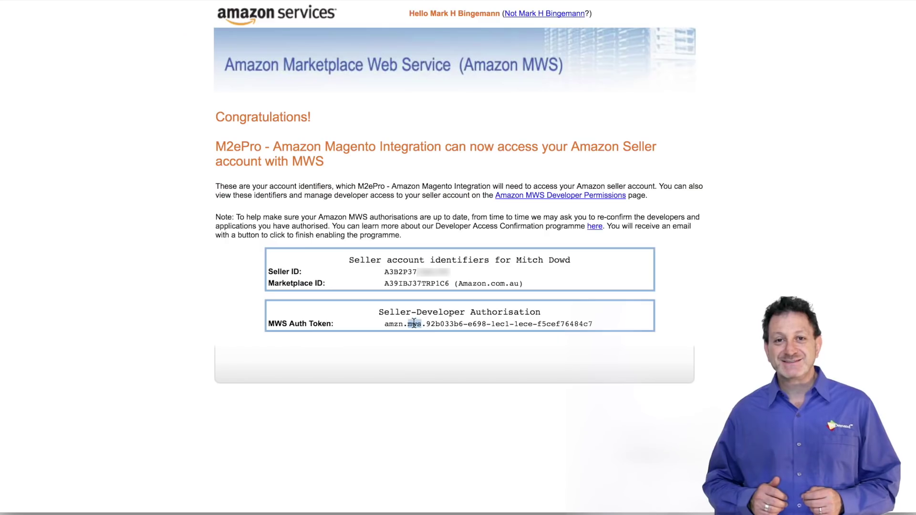
Paste the copied MWS auth token into M2E Pro and finish linking the account.
{"action": "left_click_drag", "start_coordinate": [384, 323], "coordinate": [593, 324]}
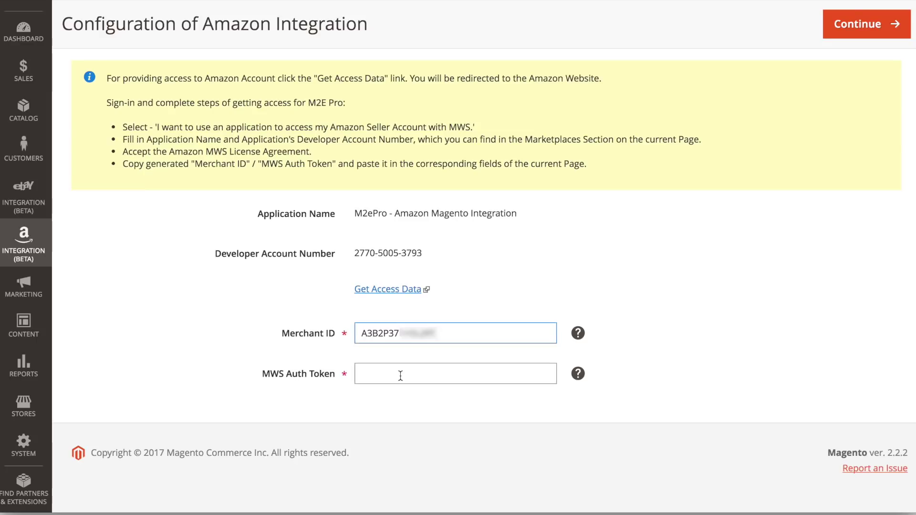
{"action": "left_click", "coordinate": [399, 374]}
{"action": "key", "text": "ctrl+v"}
{"action": "left_click", "coordinate": [874, 28]}
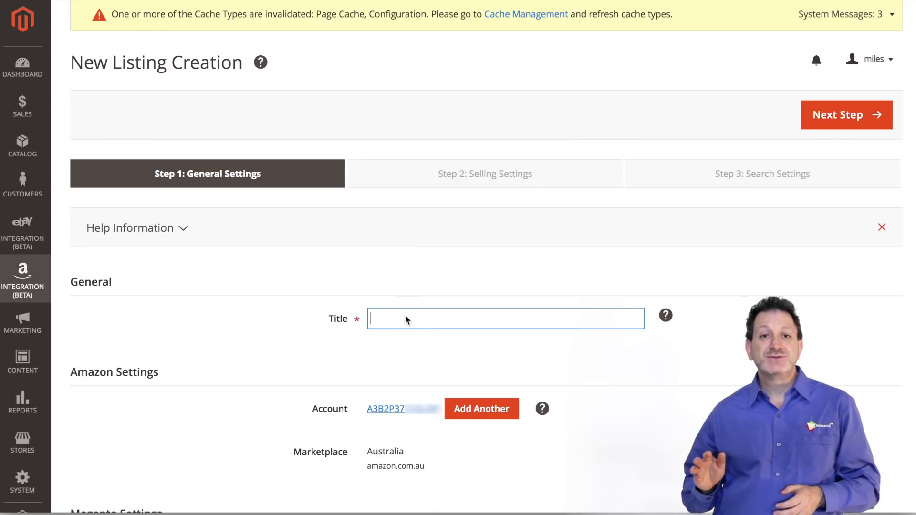
Title the new listing 'Sunglasses' and advance to Selling Settings.
{"action": "type", "text": "Sunglasses"}
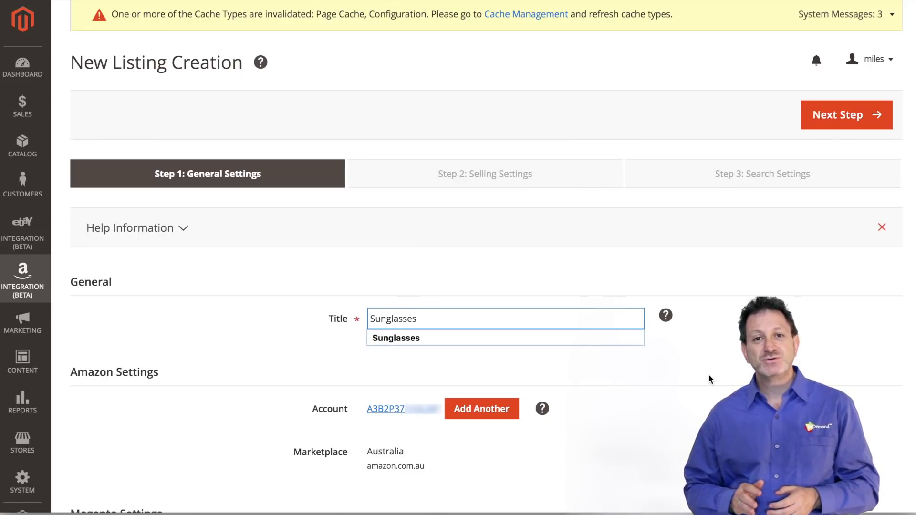
{"action": "left_click", "coordinate": [709, 379]}
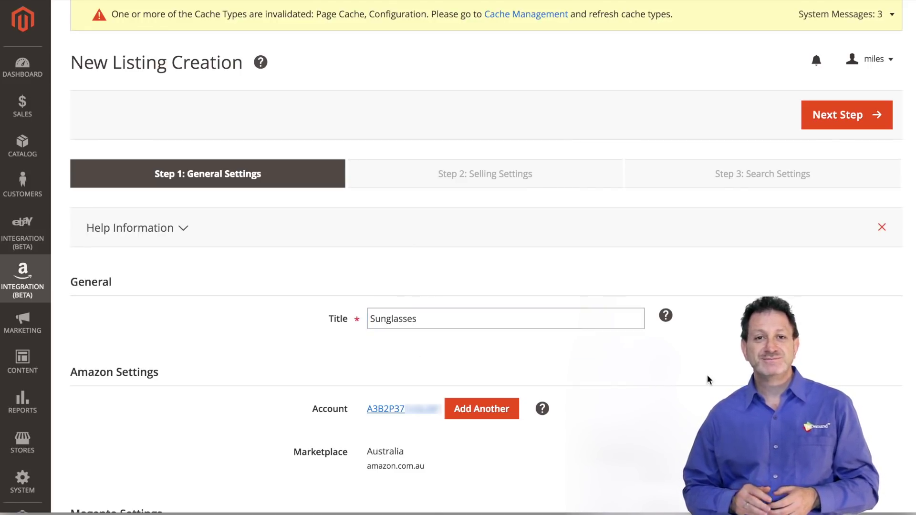
{"action": "scroll", "coordinate": [709, 380], "scroll_direction": "down", "scroll_amount": 1}
{"action": "left_click", "coordinate": [841, 98]}
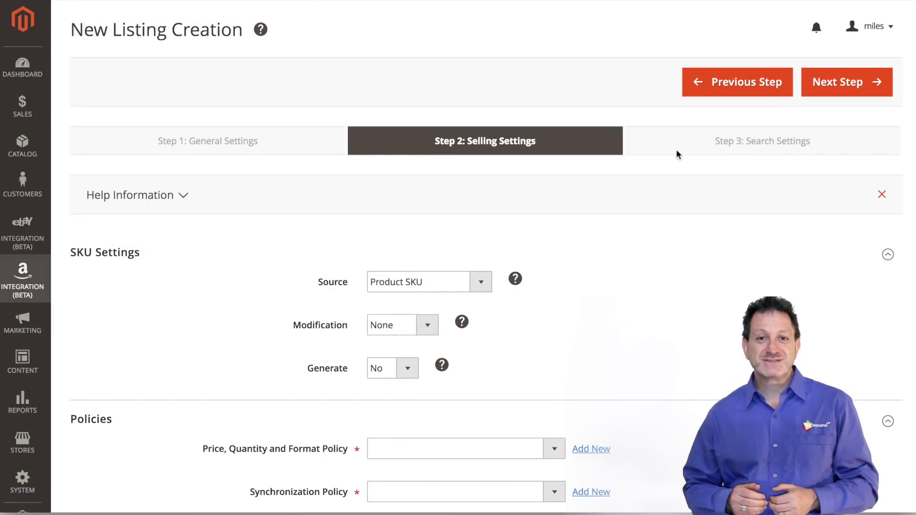
{"action": "scroll", "coordinate": [585, 215], "scroll_direction": "down", "scroll_amount": 2}
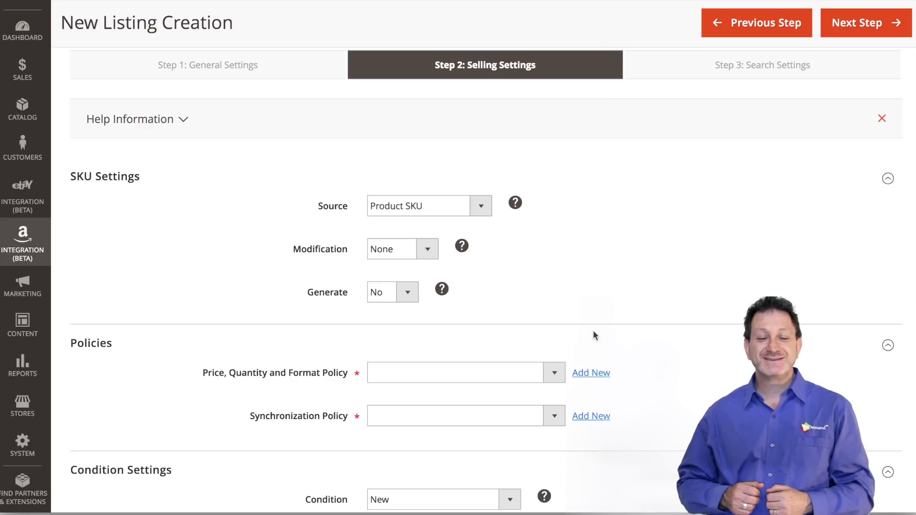
Save a new policy titled 'Price Policy' and select it as the Price, Quantity and Format policy.
{"action": "left_click", "coordinate": [597, 377]}
{"action": "type", "text": "Price Policy"}
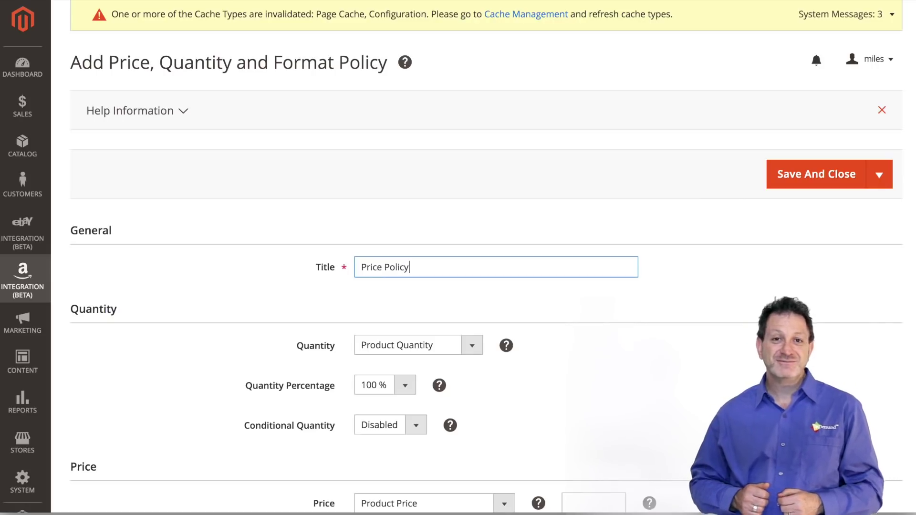
{"action": "scroll", "coordinate": [674, 300], "scroll_direction": "down", "scroll_amount": 4}
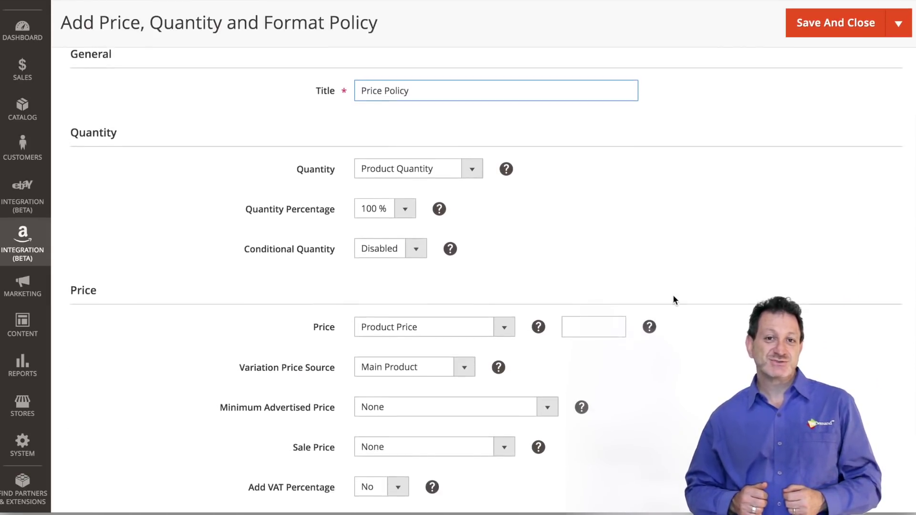
{"action": "scroll", "coordinate": [674, 297], "scroll_direction": "down", "scroll_amount": 2}
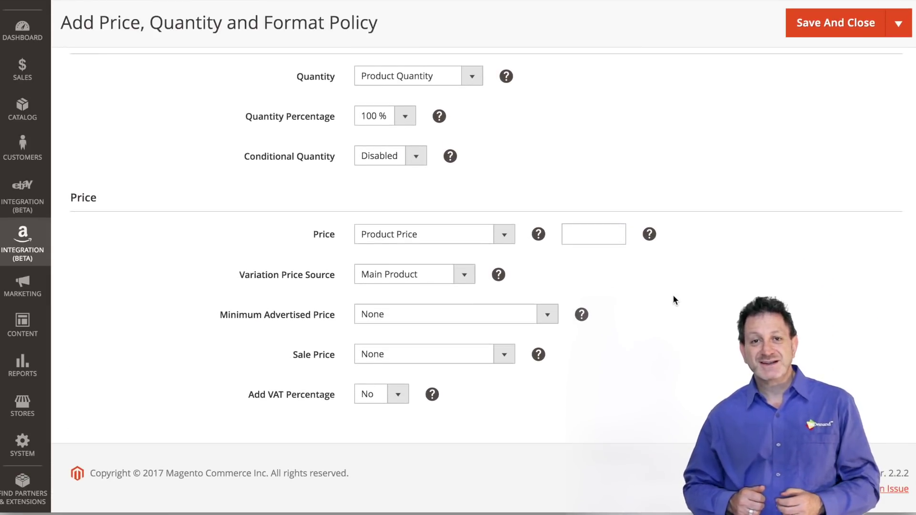
{"action": "scroll", "coordinate": [672, 300], "scroll_direction": "up", "scroll_amount": 3}
{"action": "left_click", "coordinate": [813, 49]}
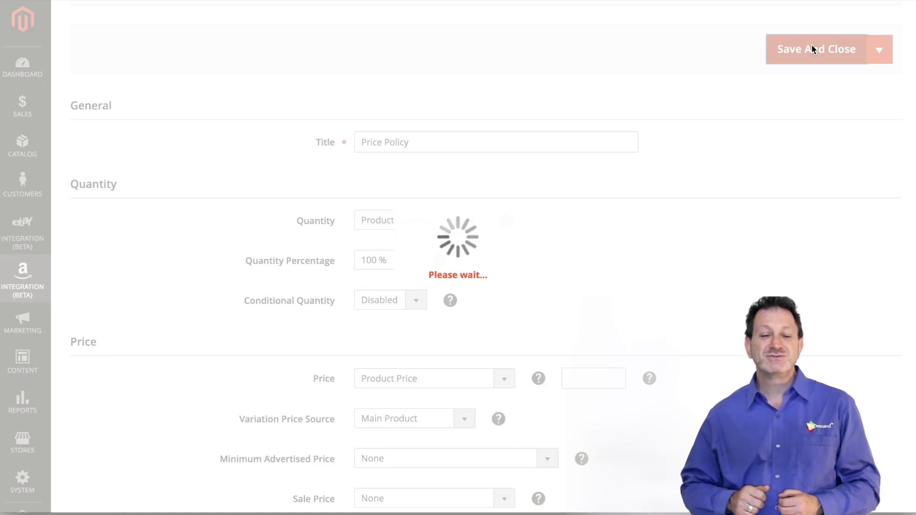
{"action": "left_click", "coordinate": [549, 382]}
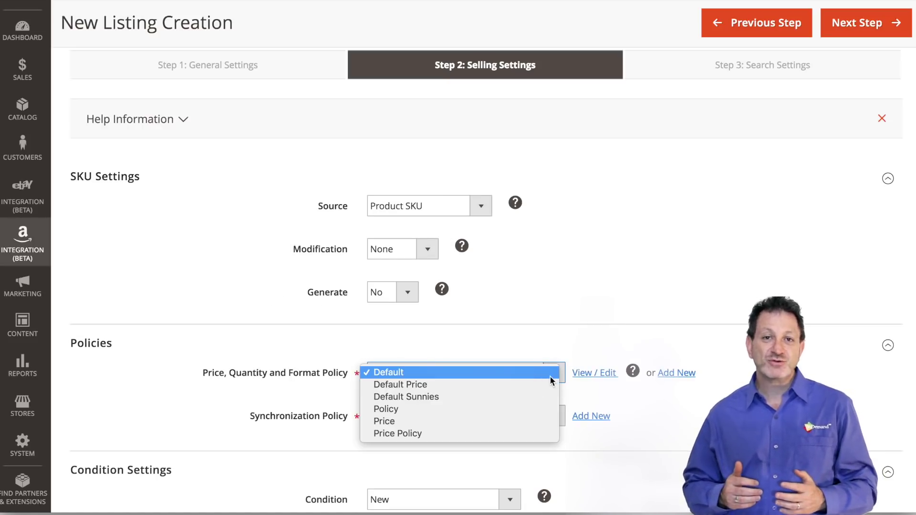
{"action": "left_click", "coordinate": [459, 434]}
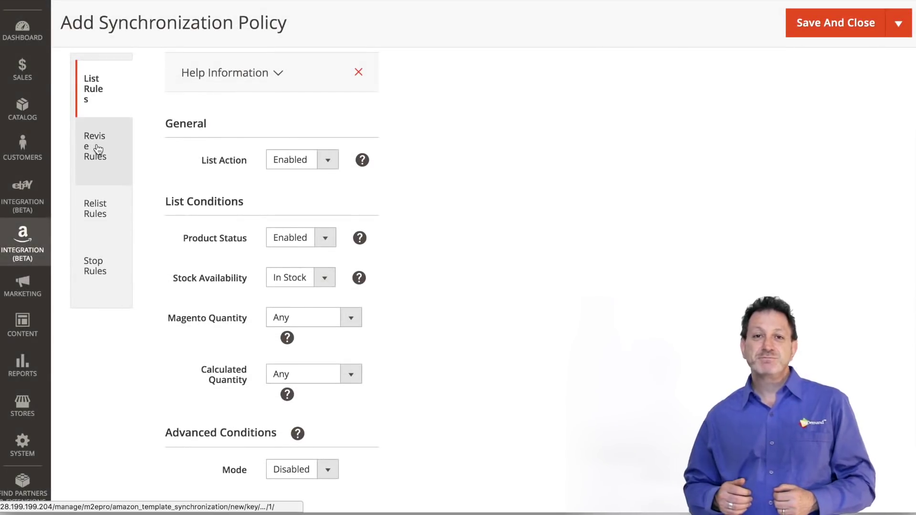
Save 'Sync Policy', select it as the listing's Synchronization Policy, and proceed to Search Settings.
{"action": "left_click", "coordinate": [92, 143]}
{"action": "scroll", "coordinate": [129, 288], "scroll_direction": "down", "scroll_amount": 3}
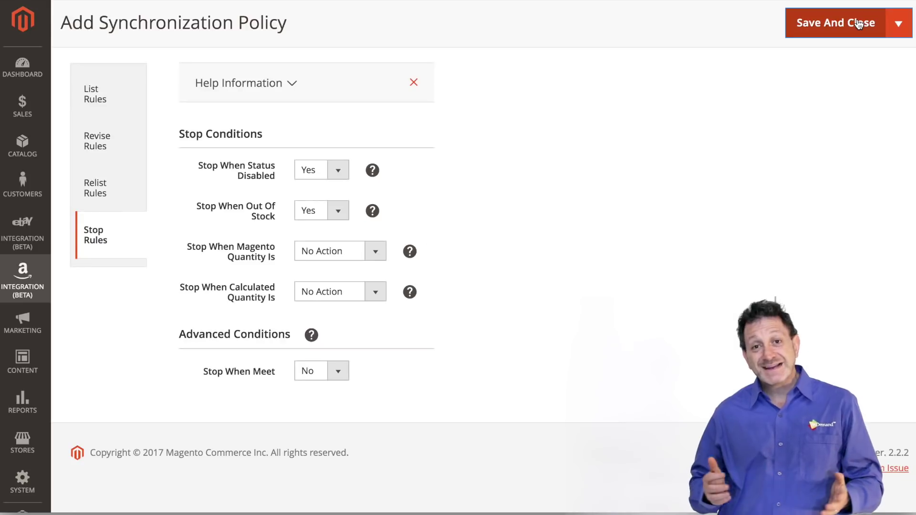
{"action": "left_click", "coordinate": [857, 18]}
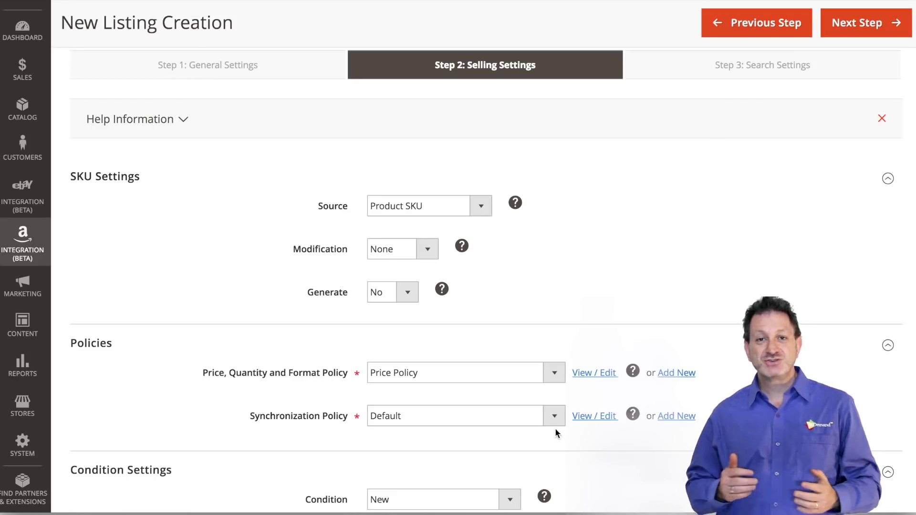
{"action": "left_click", "coordinate": [554, 416]}
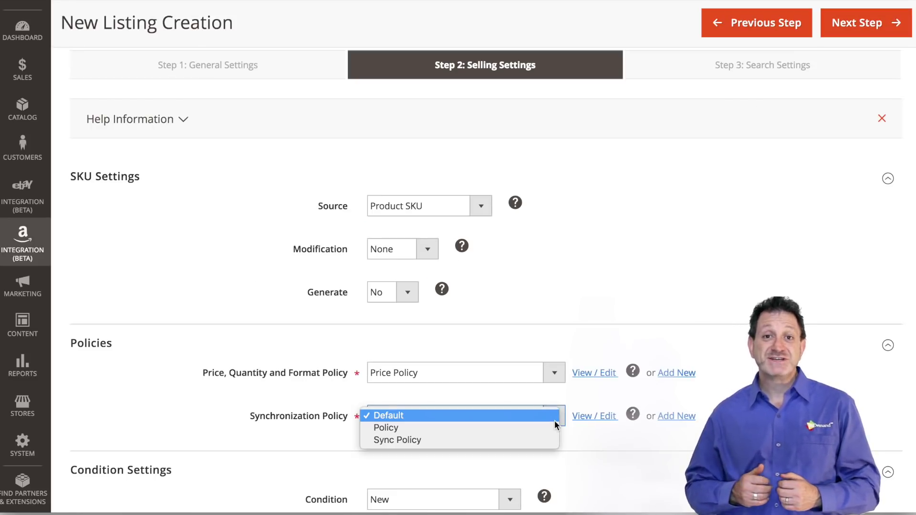
{"action": "left_click", "coordinate": [522, 437]}
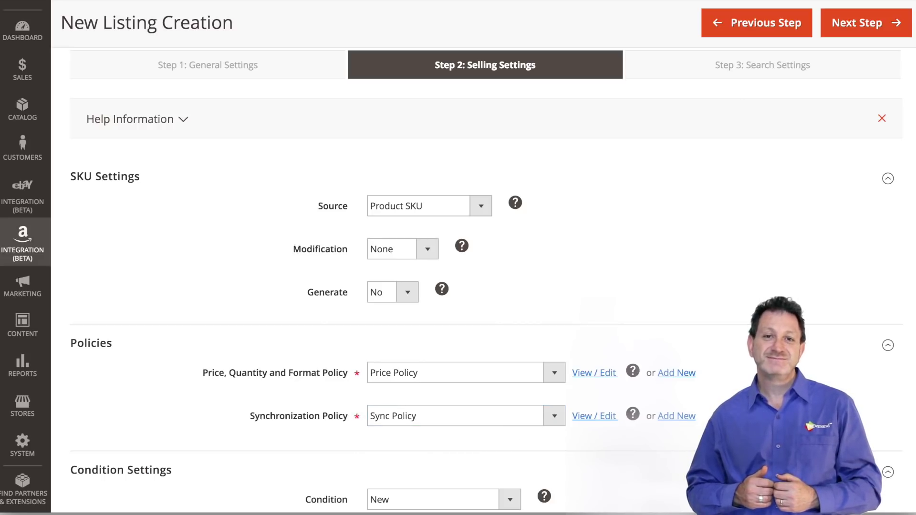
{"action": "scroll", "coordinate": [477, 281], "scroll_direction": "down", "scroll_amount": 8}
{"action": "left_click", "coordinate": [858, 25]}
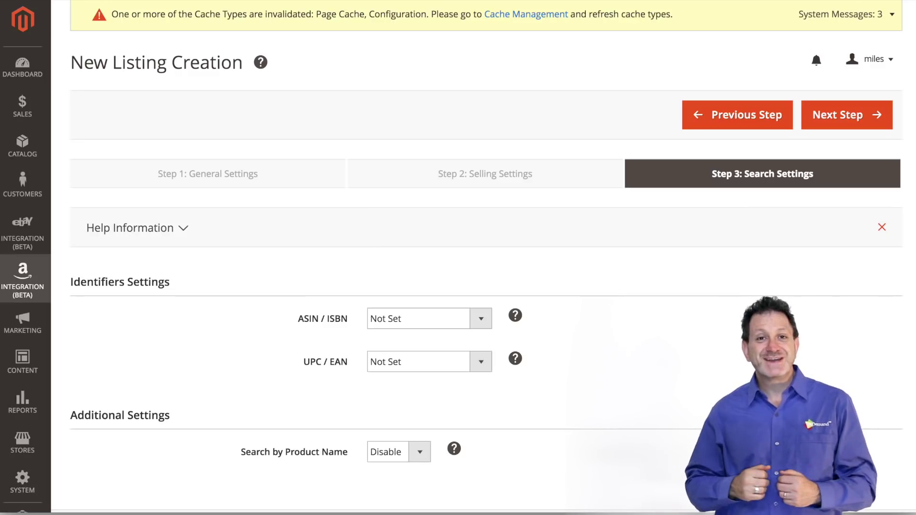
Keep default search settings and advance to the Select Magento Products grid.
{"action": "scroll", "coordinate": [743, 321], "scroll_direction": "down", "scroll_amount": 1}
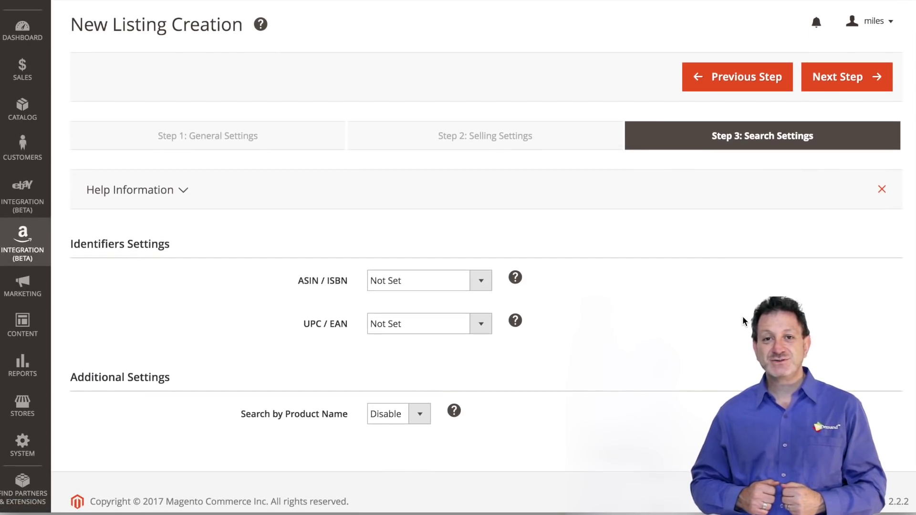
{"action": "left_click", "coordinate": [866, 83]}
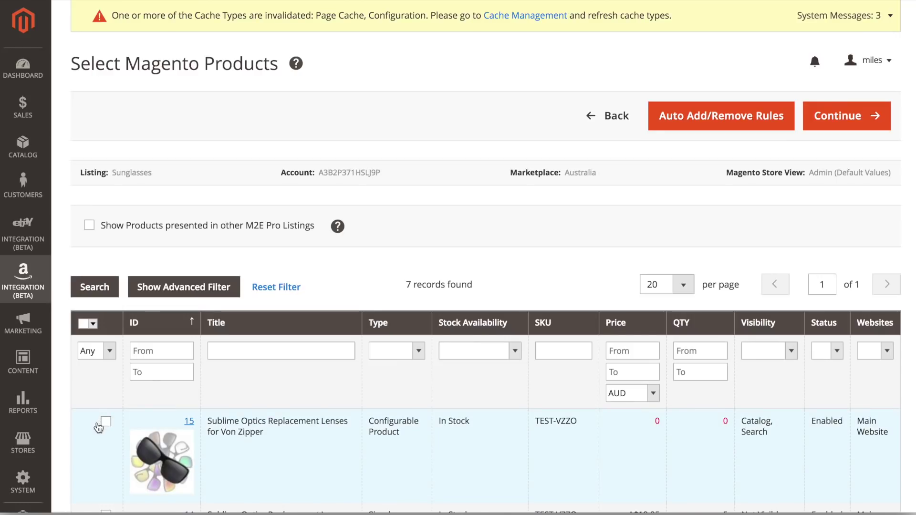
Select the configurable Von Zipper replacement lenses product (ID 15) and add it to the listing.
{"action": "left_click", "coordinate": [106, 424]}
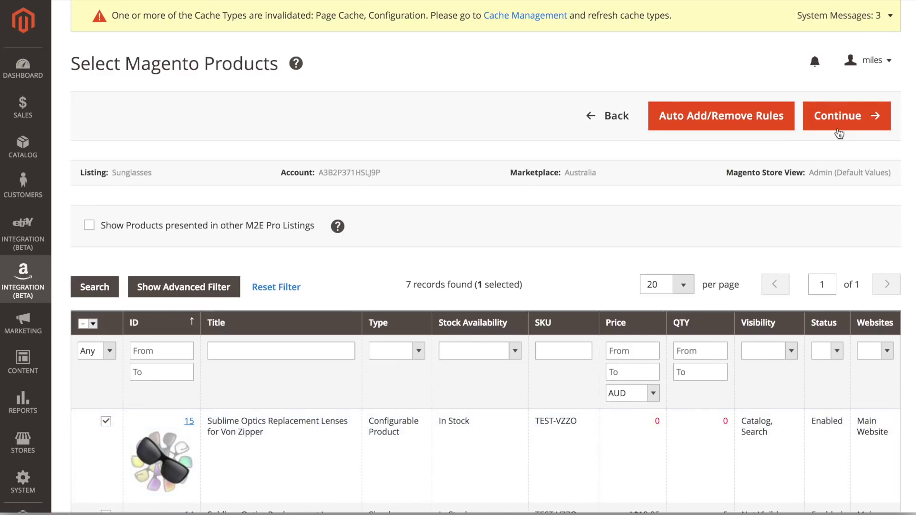
{"action": "left_click", "coordinate": [836, 128]}
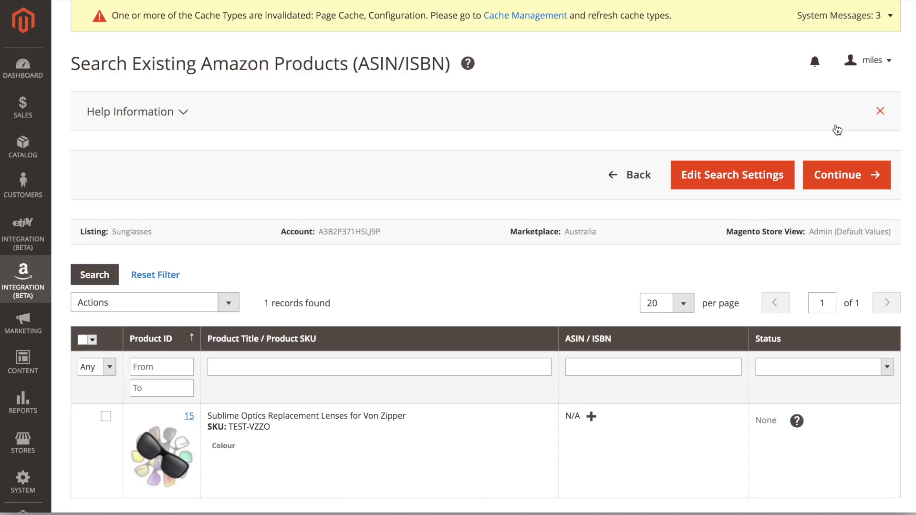
Skip the ASIN search, opt to create a new ASIN/ISBN, and begin a new Description Policy.
{"action": "left_click", "coordinate": [845, 175]}
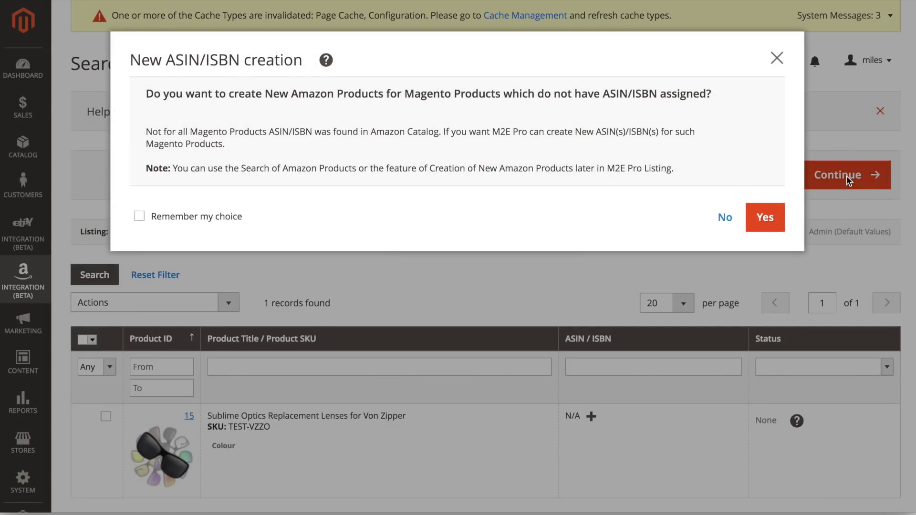
{"action": "left_click", "coordinate": [764, 219]}
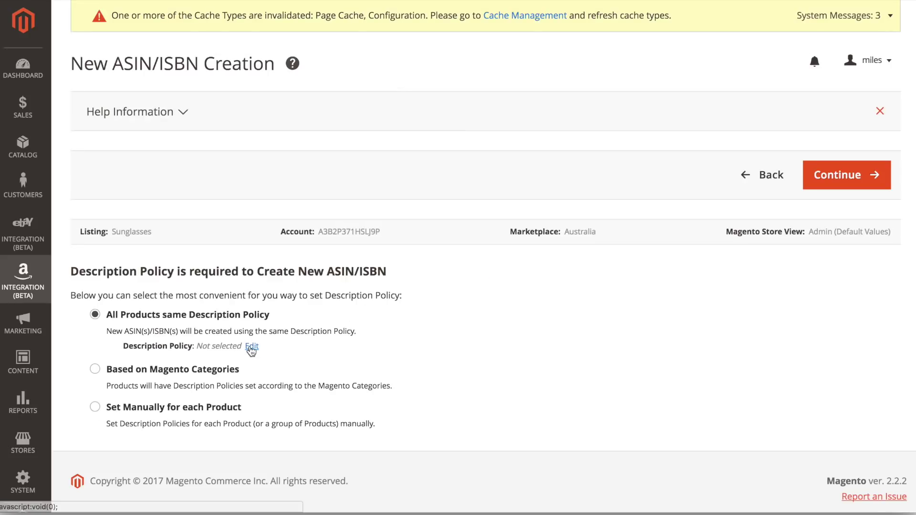
{"action": "left_click", "coordinate": [251, 346]}
{"action": "left_click", "coordinate": [778, 67]}
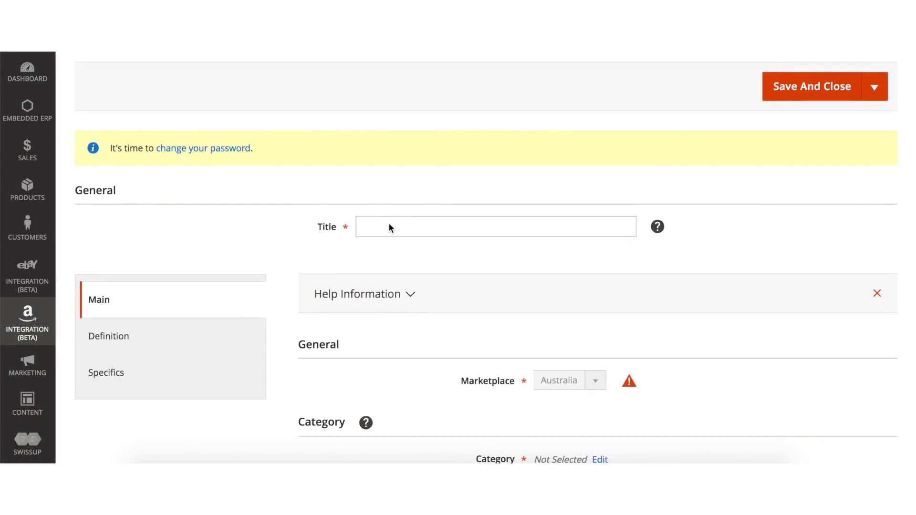
Title the new description policy 'Sunglasses'.
{"action": "left_click", "coordinate": [390, 228]}
{"action": "type", "text": "Sunglasses"}
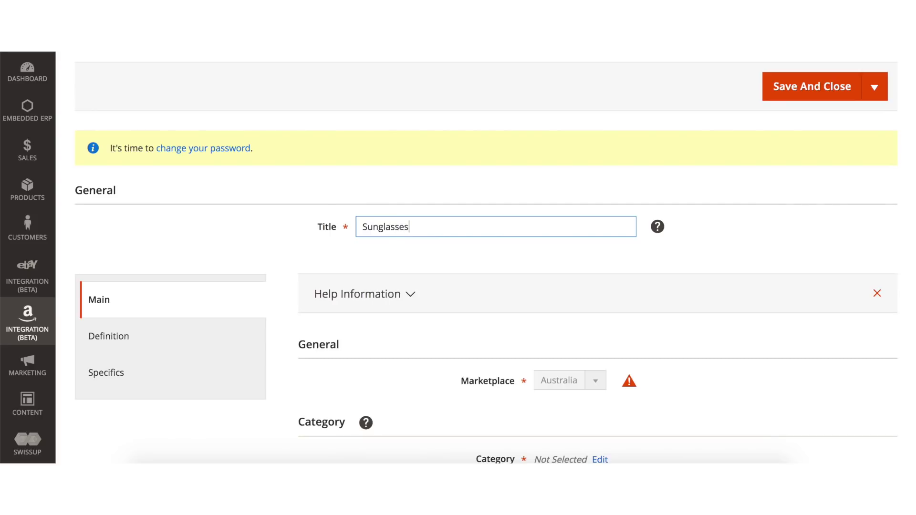
{"action": "scroll", "coordinate": [387, 318], "scroll_direction": "down", "scroll_amount": 3}
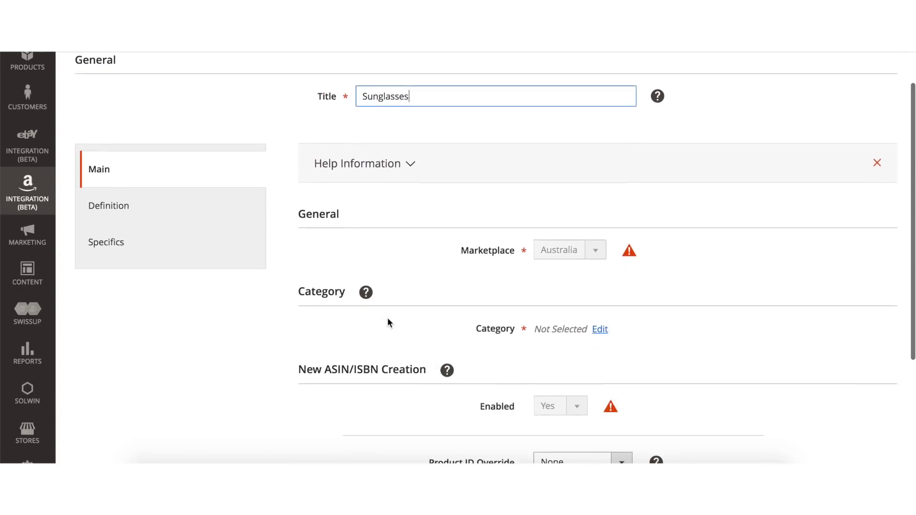
Search categories for 'sunglasses' and set the Men's Eyewear & Accessories > Sunglasses category.
{"action": "left_click", "coordinate": [599, 324]}
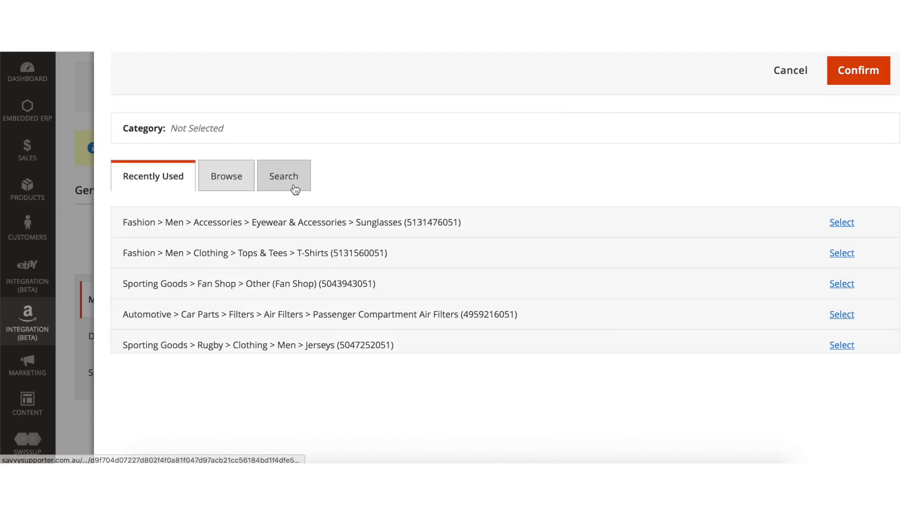
{"action": "left_click", "coordinate": [292, 186]}
{"action": "left_click", "coordinate": [294, 216]}
{"action": "type", "text": "sung"}
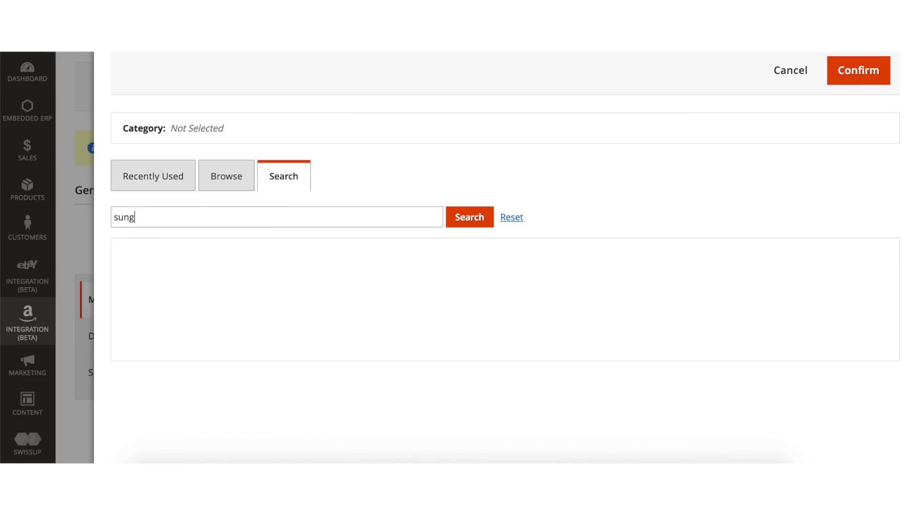
{"action": "type", "text": "lasses"}
{"action": "left_click", "coordinate": [470, 220]}
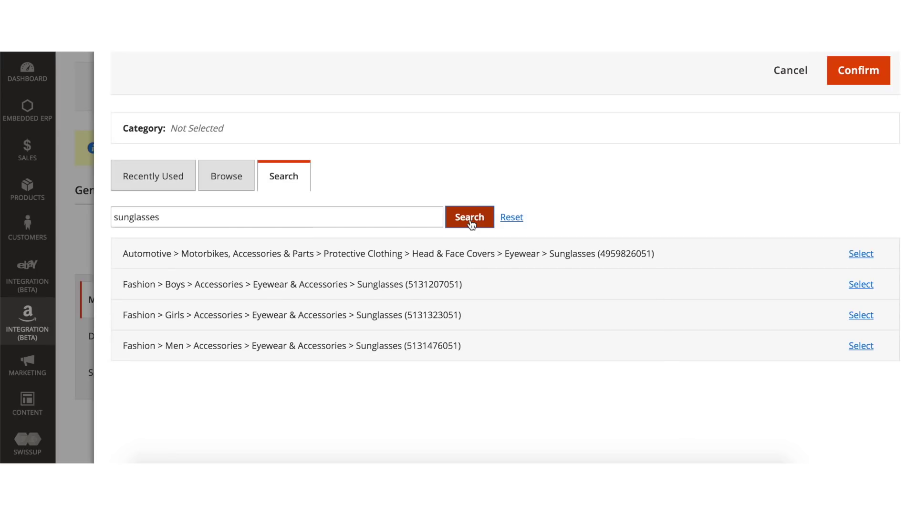
{"action": "left_click", "coordinate": [861, 347]}
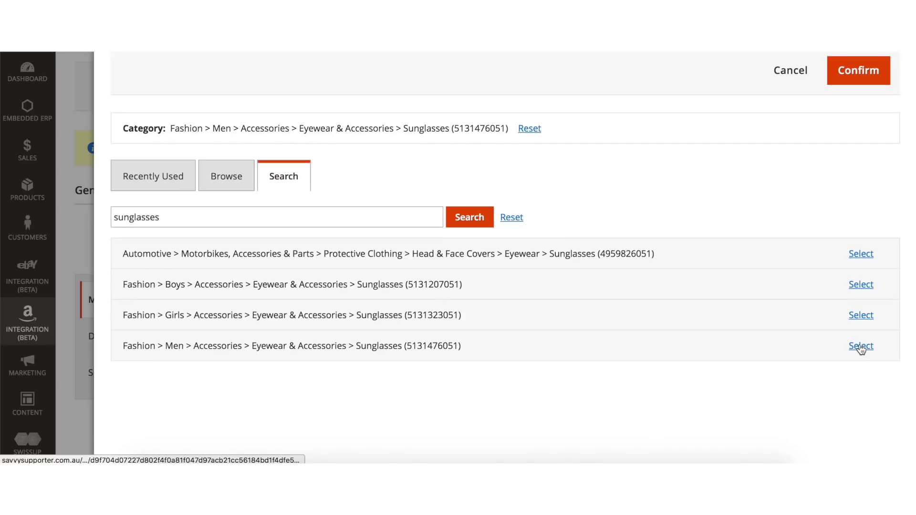
{"action": "left_click", "coordinate": [843, 77]}
Set product type to Shoes > Eyewear and take UPC / EAN from the Upc attribute.
{"action": "scroll", "coordinate": [707, 257], "scroll_direction": "down", "scroll_amount": 3}
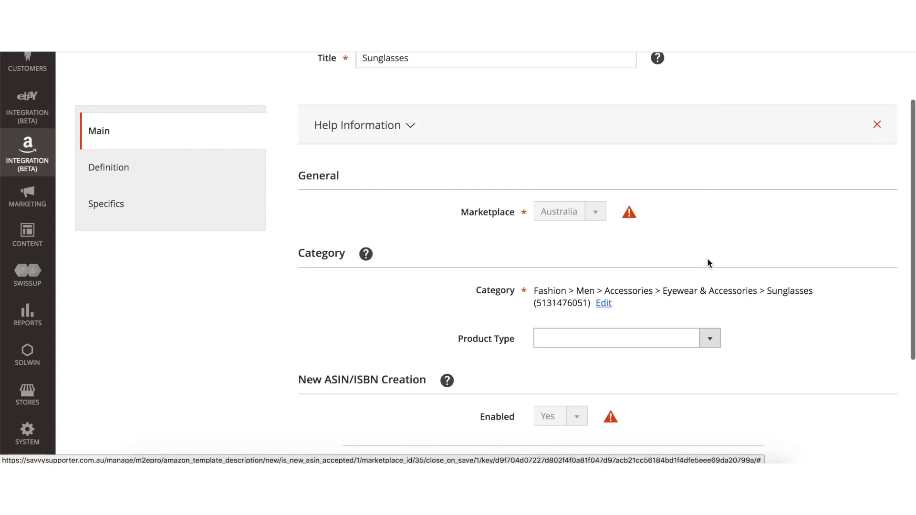
{"action": "left_click", "coordinate": [637, 336]}
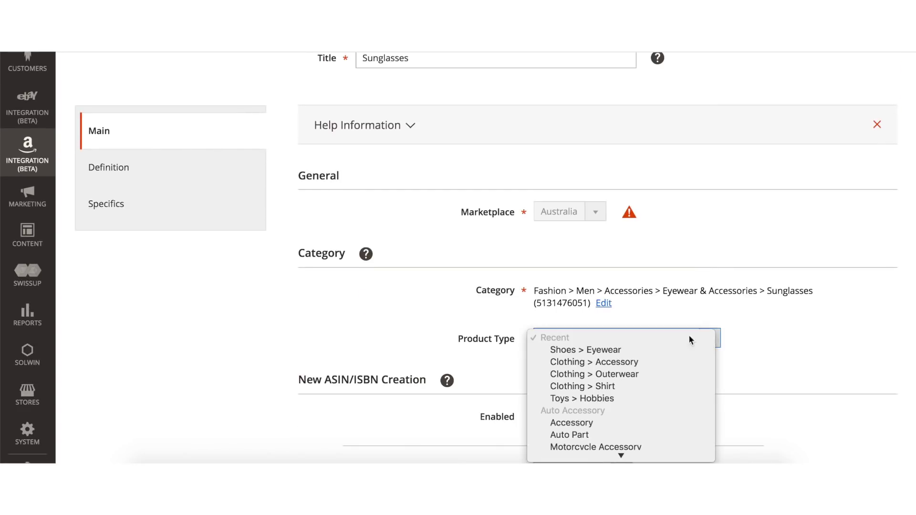
{"action": "left_click", "coordinate": [625, 350]}
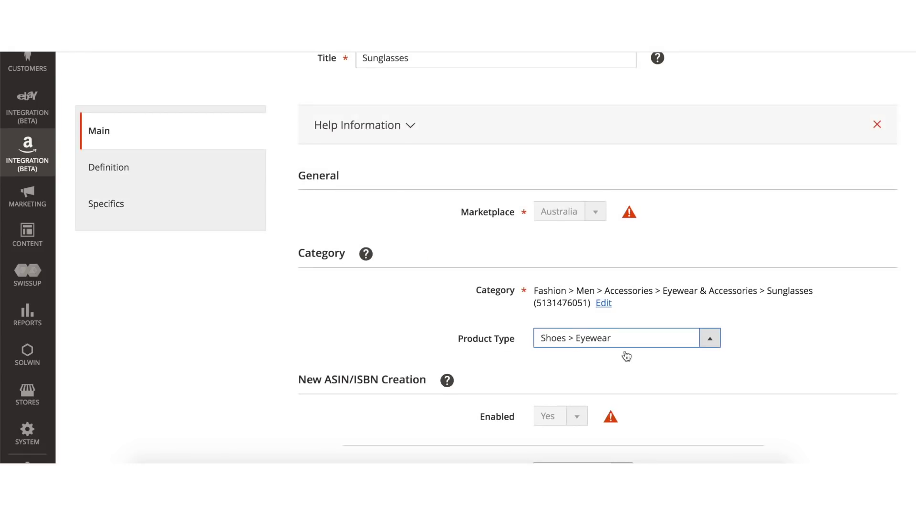
{"action": "scroll", "coordinate": [625, 353], "scroll_direction": "down", "scroll_amount": 2}
{"action": "scroll", "coordinate": [625, 350], "scroll_direction": "down", "scroll_amount": 2}
{"action": "left_click", "coordinate": [660, 350]}
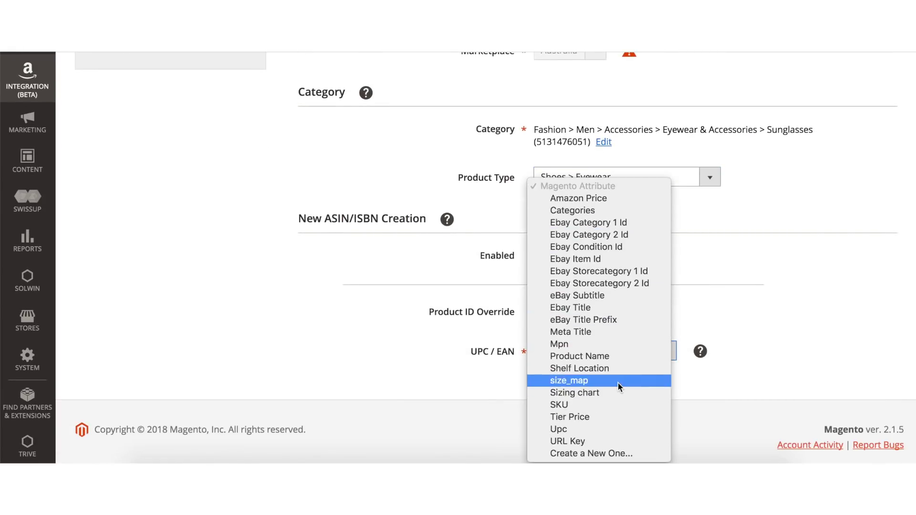
{"action": "left_click", "coordinate": [594, 429]}
In the Definition settings, map Brand to the Brand attribute and Manufacturer to the Manufacturer attribute.
{"action": "scroll", "coordinate": [607, 396], "scroll_direction": "up", "scroll_amount": 15}
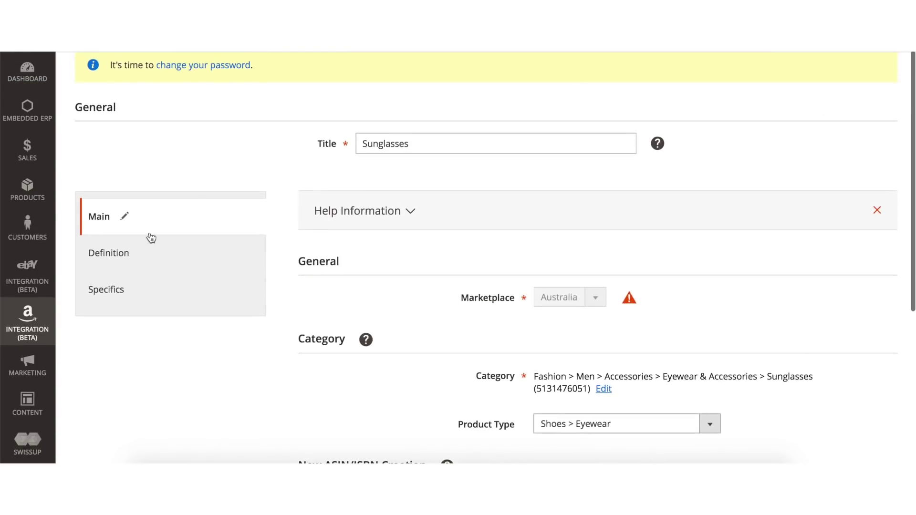
{"action": "left_click", "coordinate": [123, 255]}
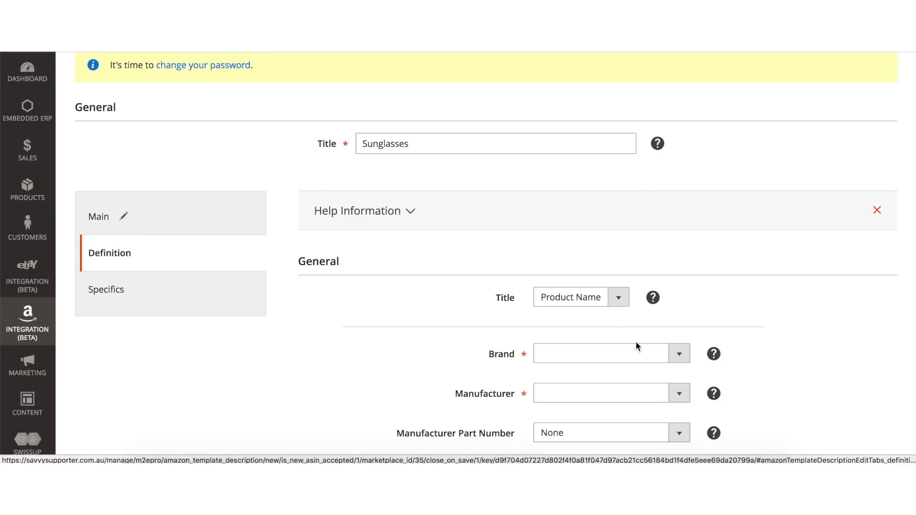
{"action": "left_click", "coordinate": [596, 352]}
{"action": "left_click", "coordinate": [595, 414]}
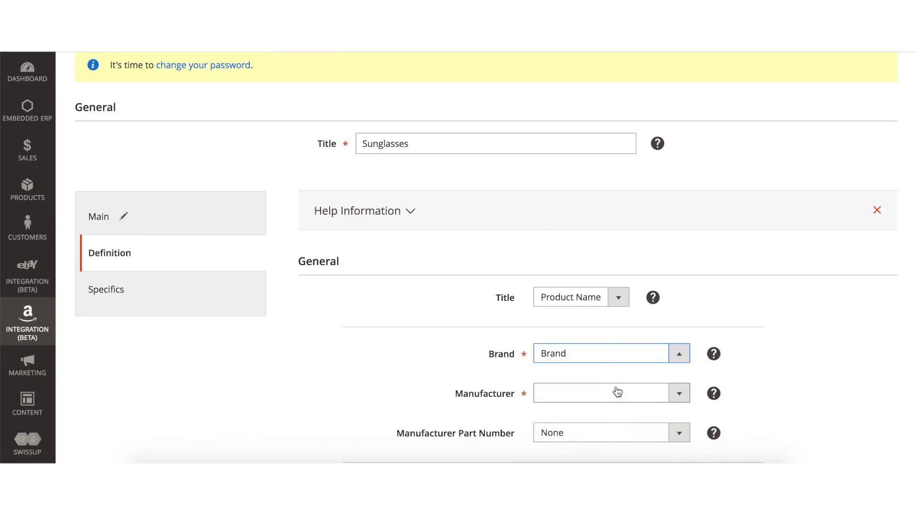
{"action": "left_click", "coordinate": [615, 394]}
{"action": "scroll", "coordinate": [617, 388], "scroll_direction": "down", "scroll_amount": 10}
{"action": "scroll", "coordinate": [616, 387], "scroll_direction": "down", "scroll_amount": 5}
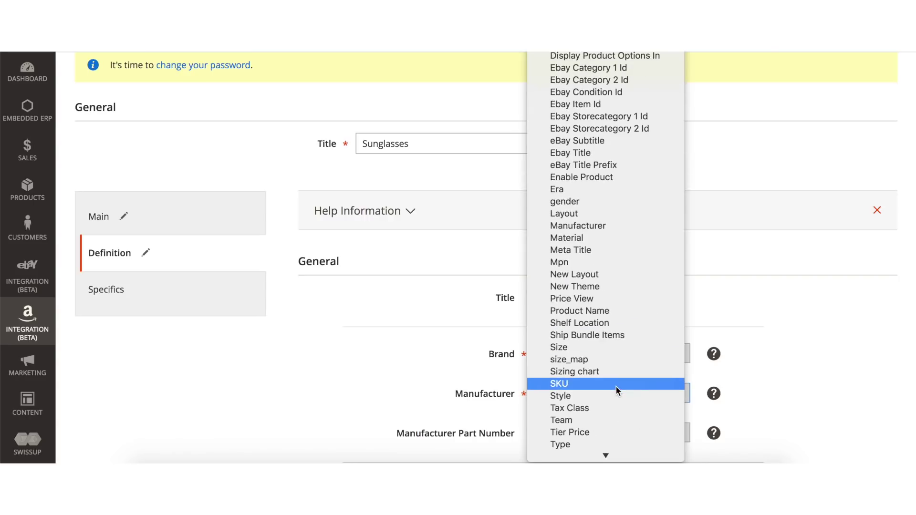
{"action": "left_click", "coordinate": [591, 228]}
{"action": "scroll", "coordinate": [678, 316], "scroll_direction": "down", "scroll_amount": 12}
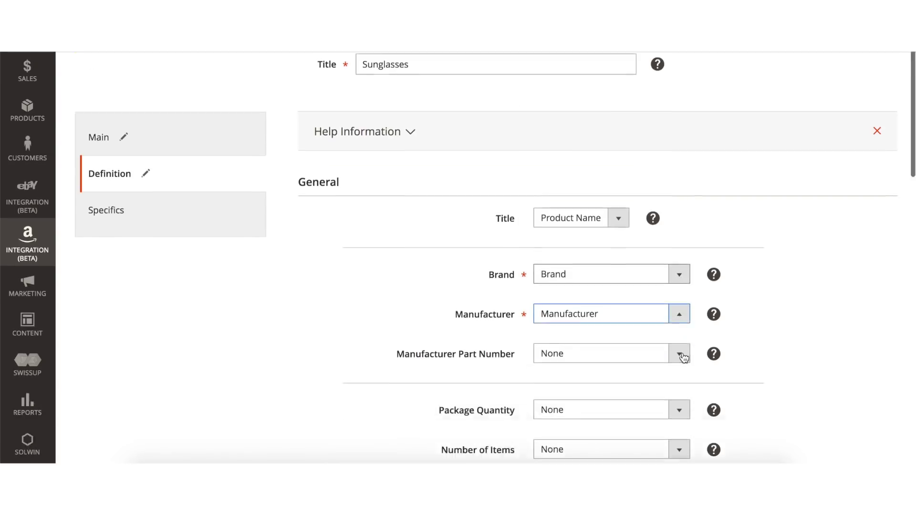
{"action": "scroll", "coordinate": [678, 319], "scroll_direction": "down", "scroll_amount": 5}
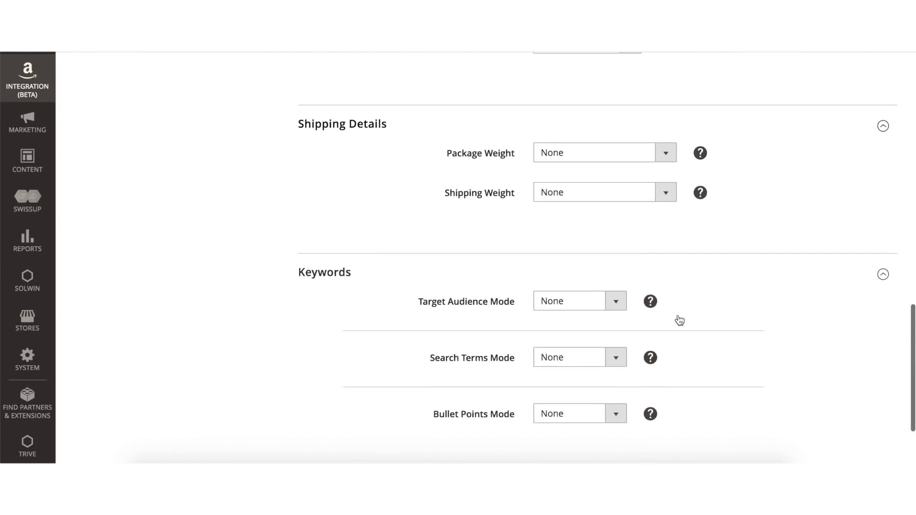
{"action": "scroll", "coordinate": [677, 319], "scroll_direction": "up", "scroll_amount": 20}
{"action": "scroll", "coordinate": [658, 310], "scroll_direction": "down", "scroll_amount": 2}
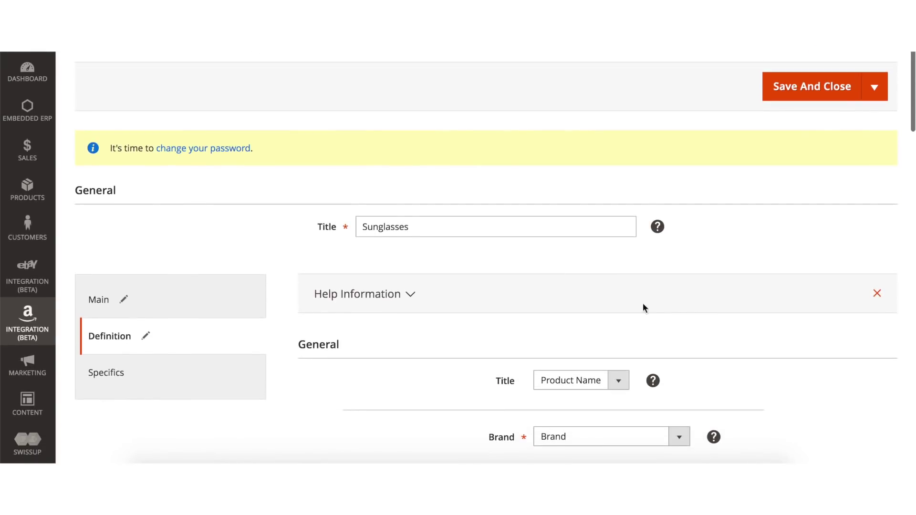
Set specifics Item Shape Rectangular, Polarization Type polarized, and Lens Width 54 MM.
{"action": "left_click", "coordinate": [116, 372]}
{"action": "scroll", "coordinate": [395, 329], "scroll_direction": "down", "scroll_amount": 2}
{"action": "scroll", "coordinate": [395, 331], "scroll_direction": "down", "scroll_amount": 2}
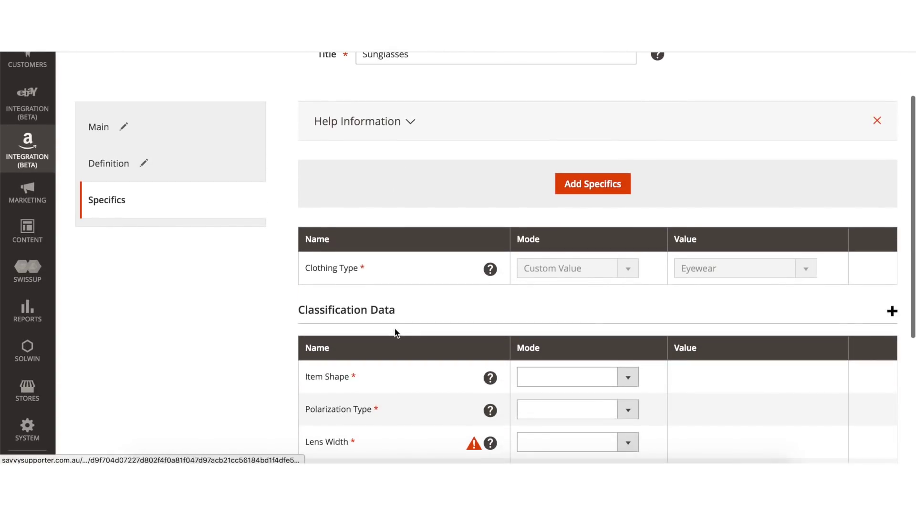
{"action": "scroll", "coordinate": [534, 321], "scroll_direction": "down", "scroll_amount": 3}
{"action": "left_click", "coordinate": [625, 227]}
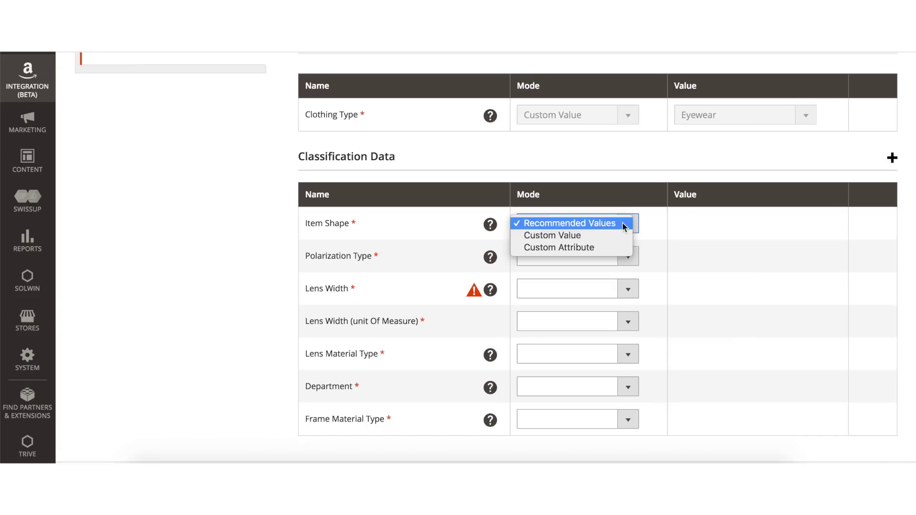
{"action": "left_click", "coordinate": [606, 224]}
{"action": "left_click", "coordinate": [720, 224]}
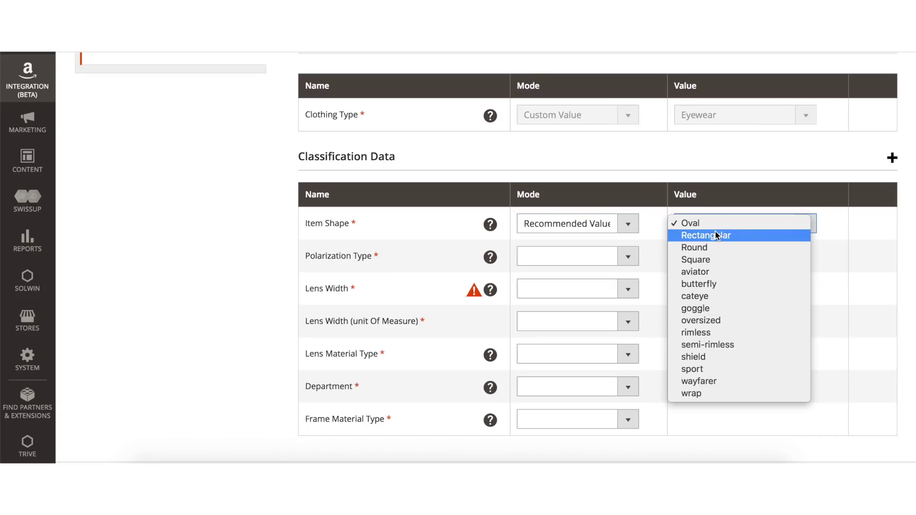
{"action": "left_click", "coordinate": [714, 235]}
{"action": "left_click", "coordinate": [608, 257]}
{"action": "left_click", "coordinate": [608, 258]}
{"action": "left_click", "coordinate": [715, 257]}
{"action": "left_click", "coordinate": [697, 280]}
{"action": "left_click", "coordinate": [603, 289]}
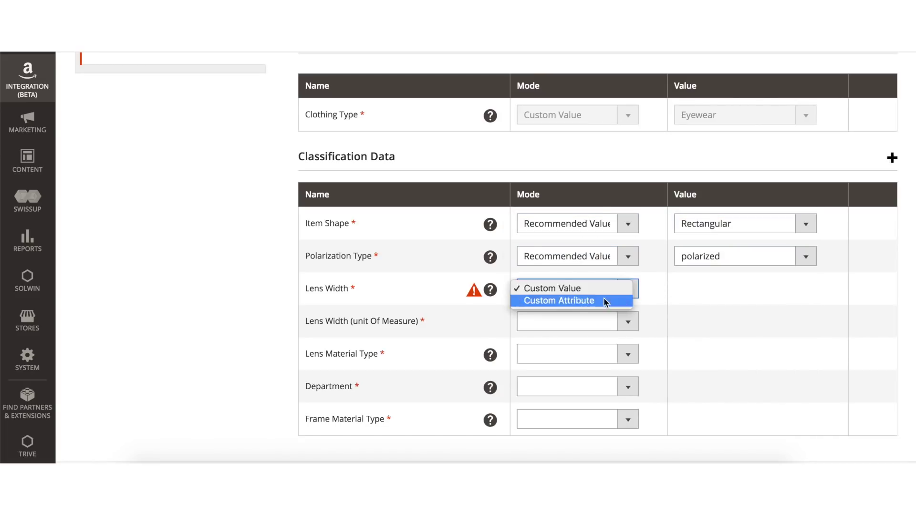
{"action": "left_click", "coordinate": [563, 288]}
{"action": "left_click", "coordinate": [695, 286]}
{"action": "type", "text": "54"}
{"action": "left_click", "coordinate": [615, 323]}
{"action": "left_click", "coordinate": [604, 323]}
Set Lens Material Type plastic, Department mens, and custom Frame Material Type 'Polycarbonate'.
{"action": "left_click", "coordinate": [716, 322]}
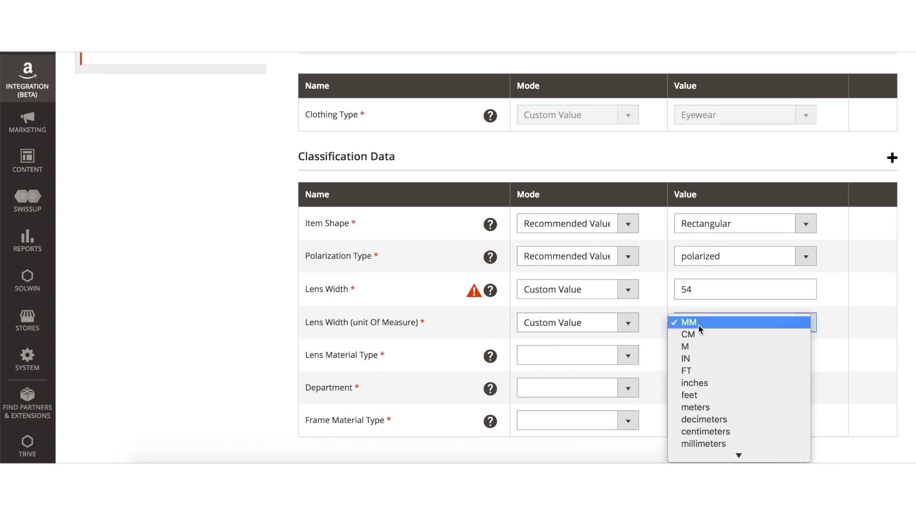
{"action": "left_click", "coordinate": [692, 323]}
{"action": "scroll", "coordinate": [668, 310], "scroll_direction": "down", "scroll_amount": 3}
{"action": "left_click", "coordinate": [620, 269]}
{"action": "left_click", "coordinate": [606, 267]}
{"action": "left_click", "coordinate": [717, 269]}
{"action": "left_click", "coordinate": [692, 354]}
{"action": "left_click", "coordinate": [605, 301]}
{"action": "left_click", "coordinate": [606, 310]}
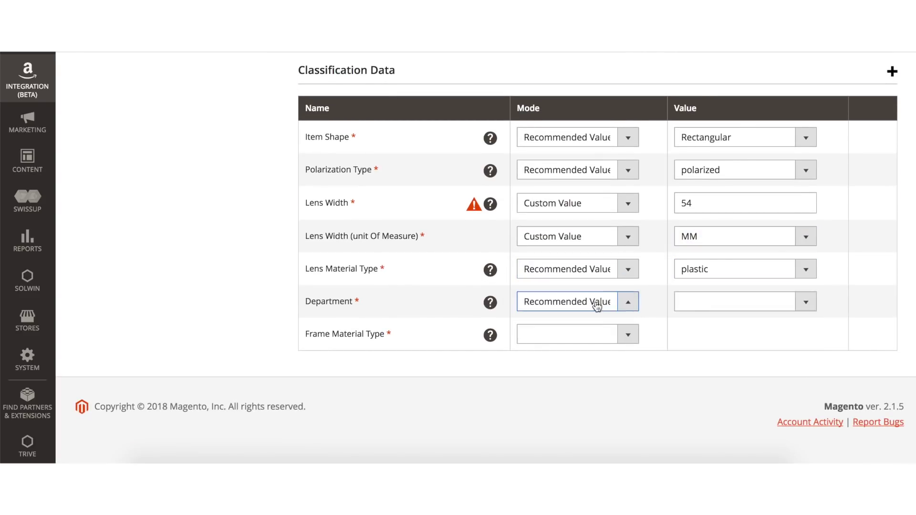
{"action": "left_click", "coordinate": [716, 301]}
{"action": "left_click", "coordinate": [713, 351]}
{"action": "left_click", "coordinate": [624, 334]}
{"action": "left_click", "coordinate": [611, 346]}
{"action": "left_click", "coordinate": [689, 340]}
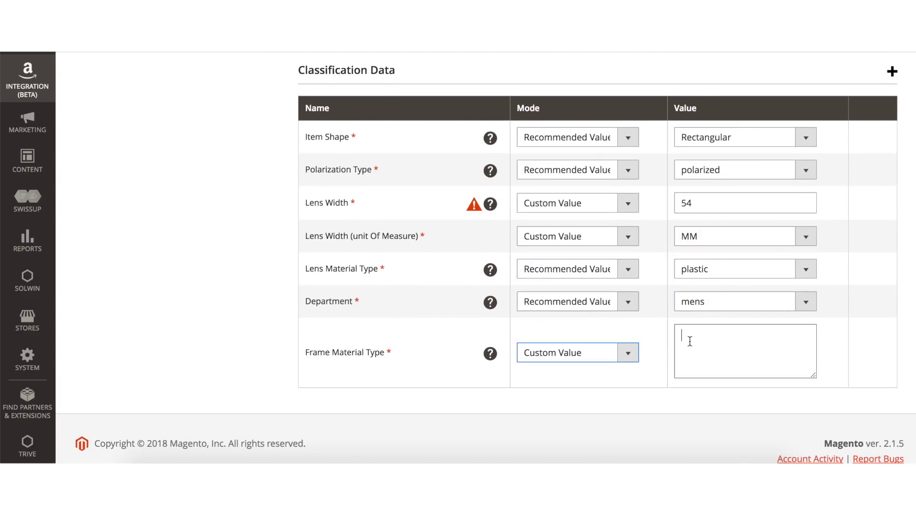
{"action": "type", "text": "Polycarbonate"}
{"action": "scroll", "coordinate": [554, 306], "scroll_direction": "up", "scroll_amount": 5}
{"action": "scroll", "coordinate": [691, 145], "scroll_direction": "up", "scroll_amount": 4}
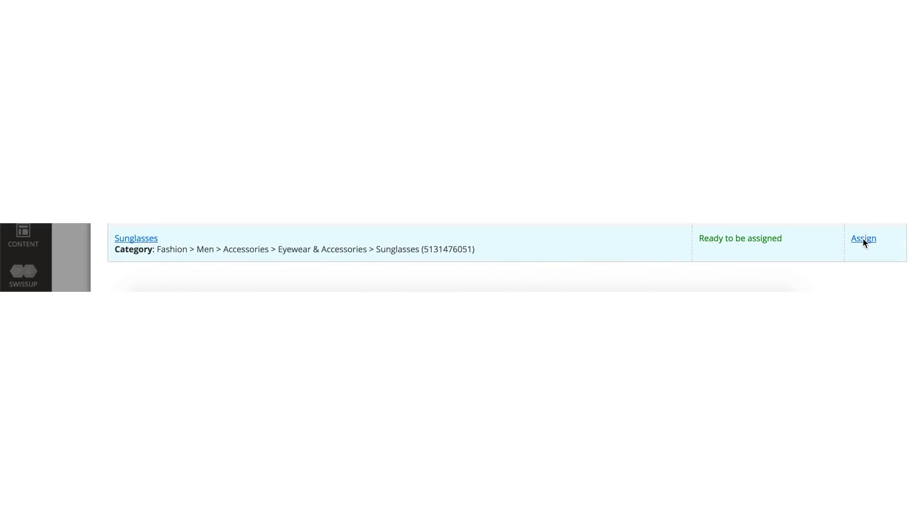
Assign the Sunglasses description policy, add the product to the listing, and list it now.
{"action": "left_click", "coordinate": [862, 238]}
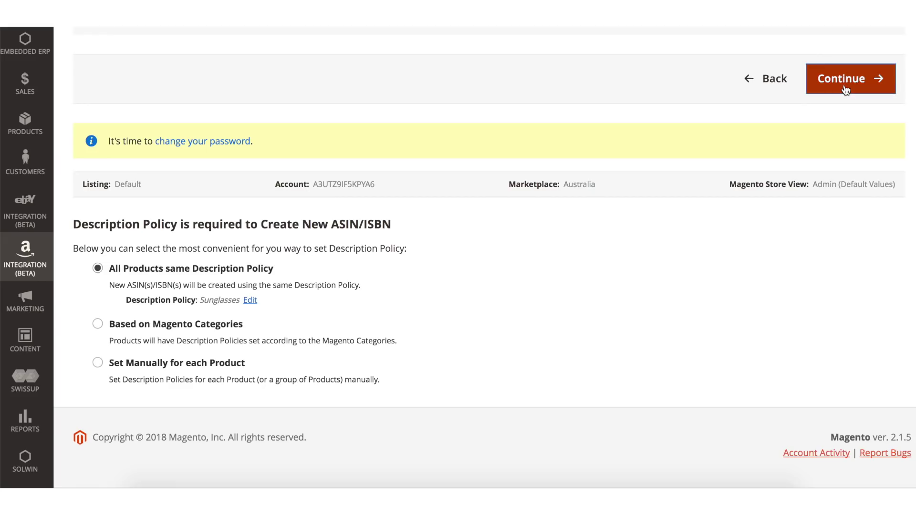
{"action": "left_click", "coordinate": [845, 89]}
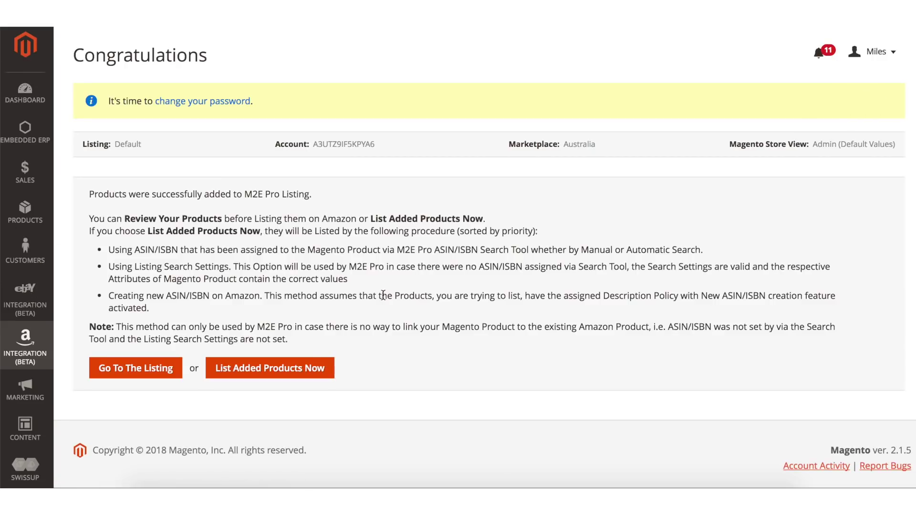
{"action": "left_click", "coordinate": [289, 369]}
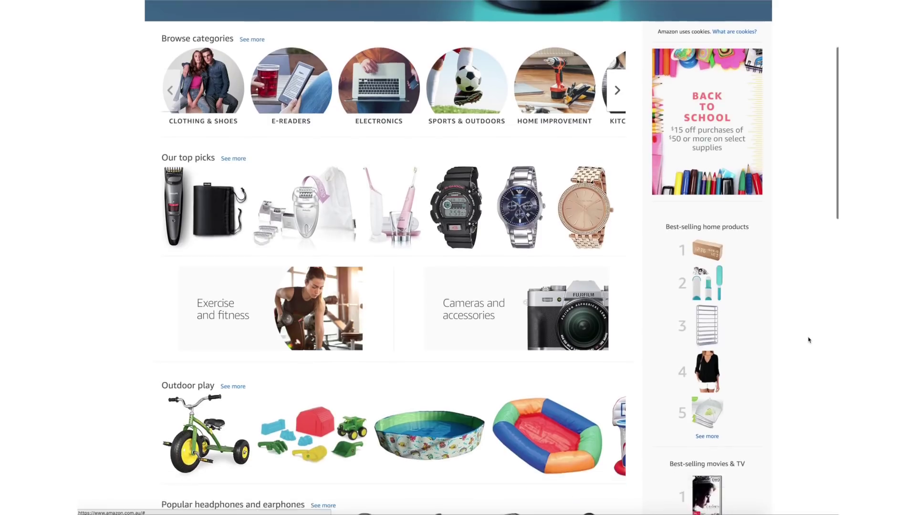
Follow the Sell on Amazon link in the Amazon.com.au footer to the seller sign-up page.
{"action": "scroll", "coordinate": [808, 340], "scroll_direction": "down", "scroll_amount": 10}
{"action": "scroll", "coordinate": [808, 340], "scroll_direction": "down", "scroll_amount": 10}
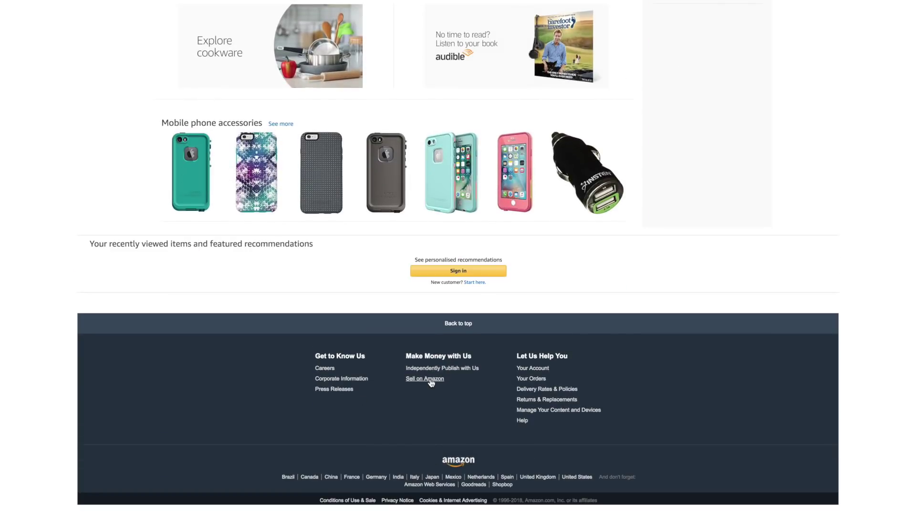
{"action": "left_click", "coordinate": [429, 380]}
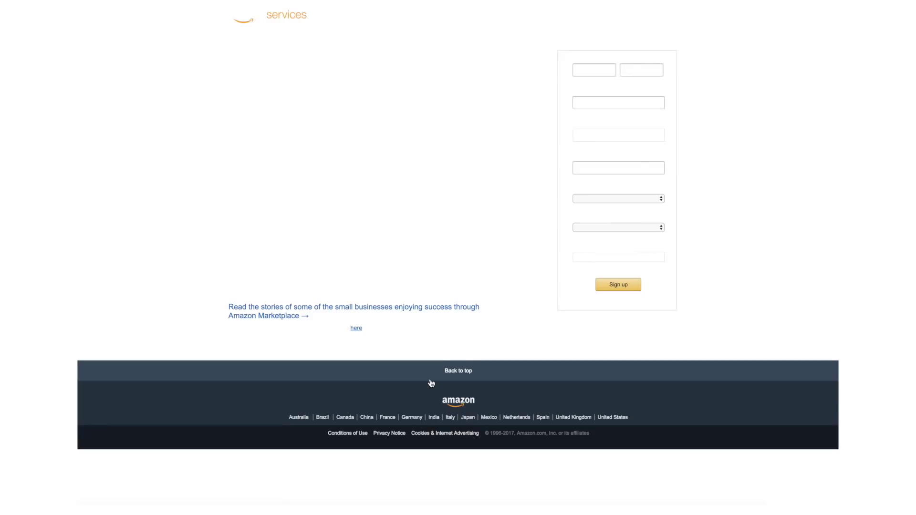